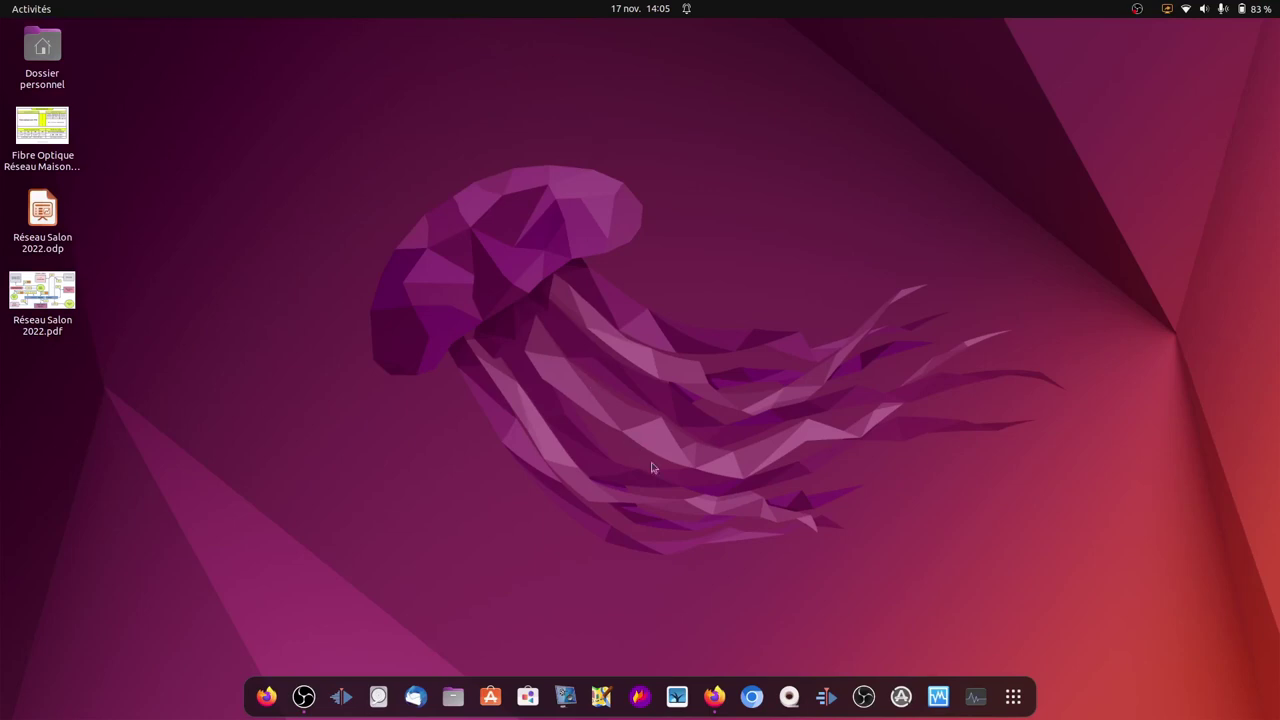
# - Switch to Firefox and upload the video Lave vaisselle miele G5300SC defaut F70.mp4 from the Vidéos folder to the YouTube channel
pyautogui.click(714, 696)
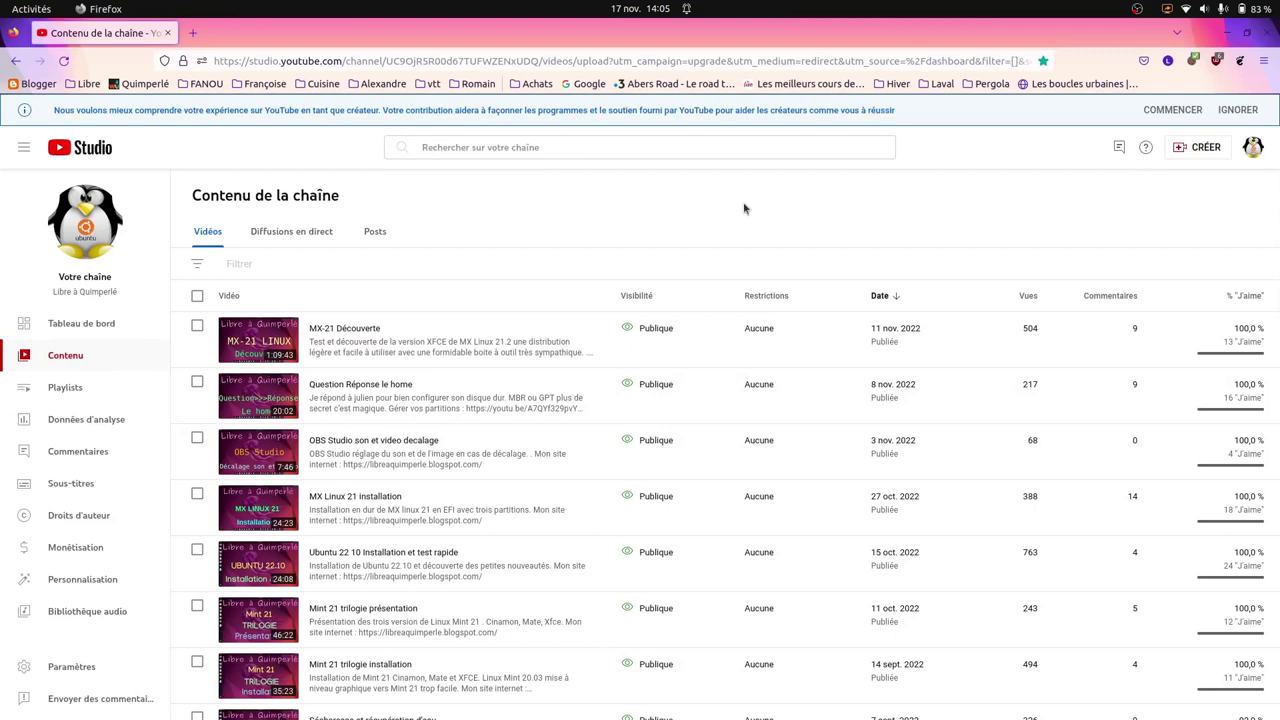
pyautogui.click(1190, 148)
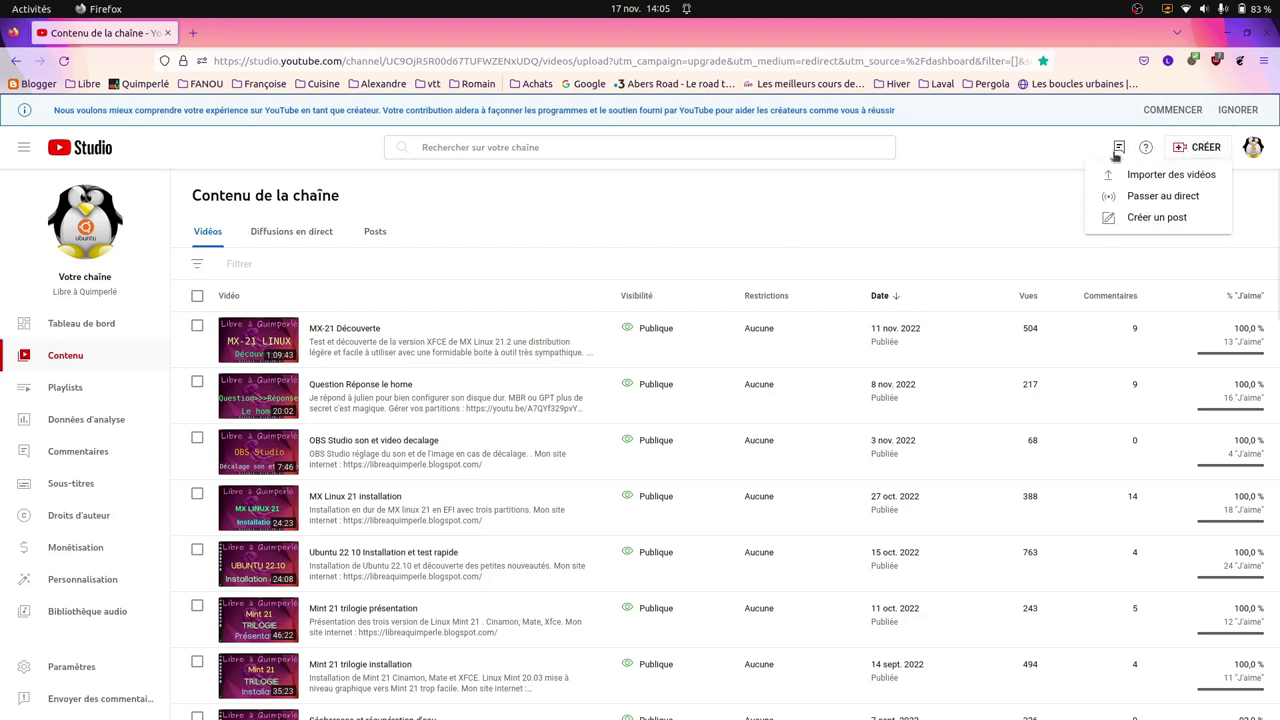
pyautogui.click(1162, 176)
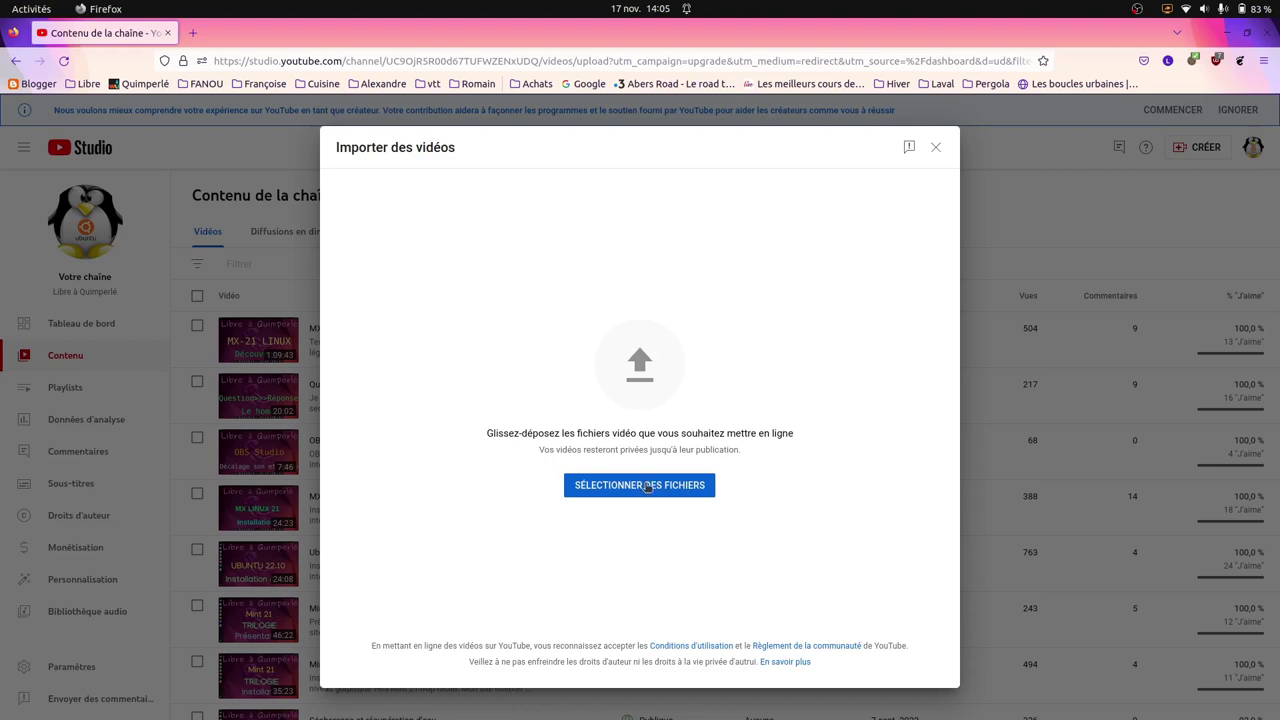
pyautogui.click(647, 487)
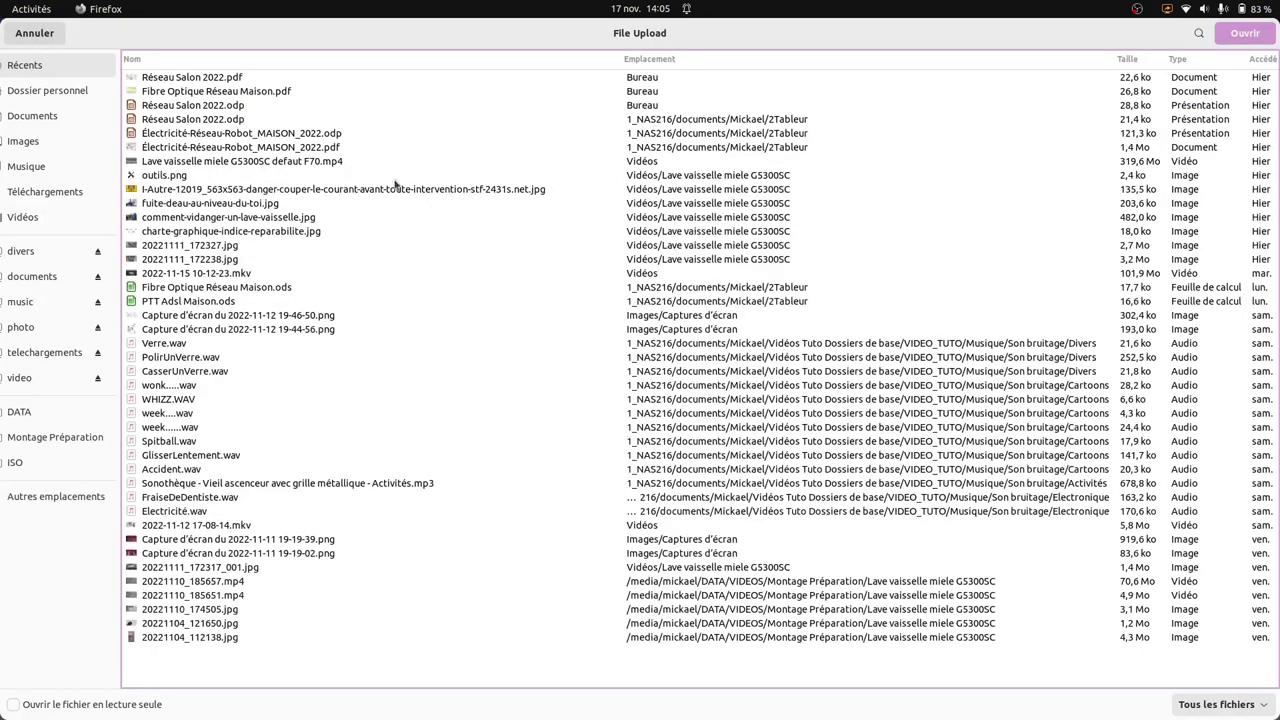
pyautogui.click(30, 217)
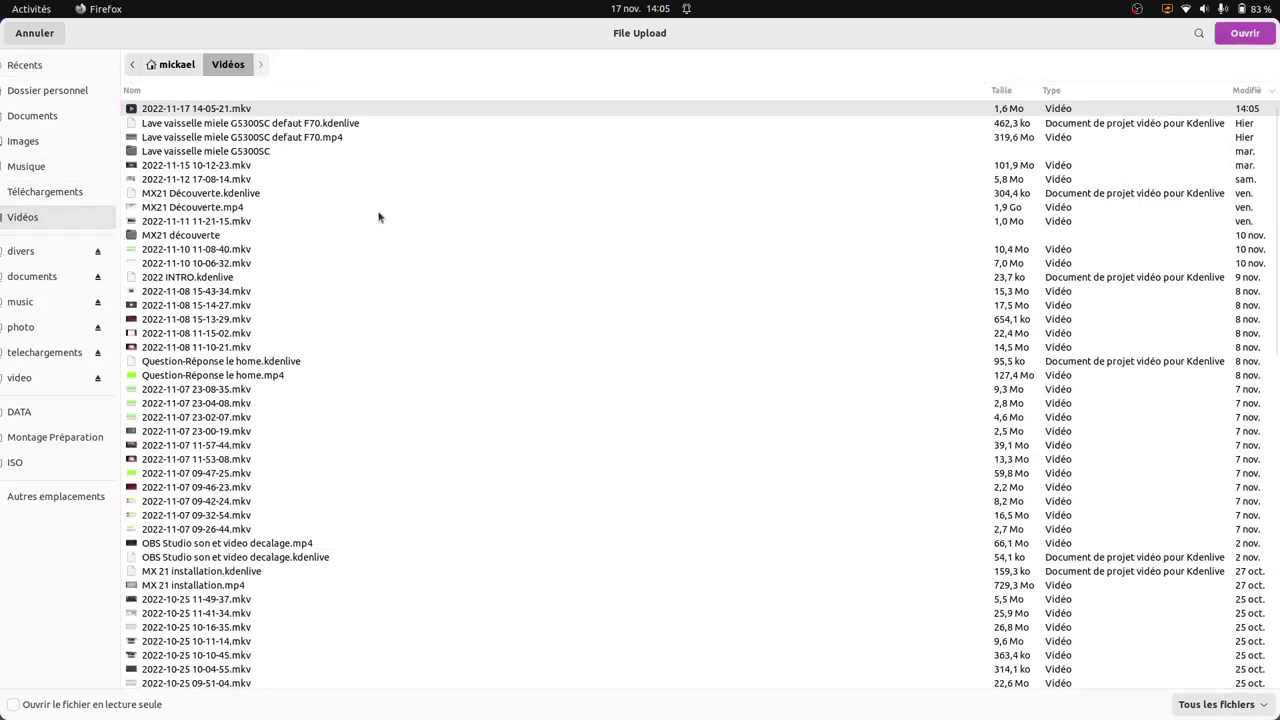
pyautogui.click(230, 137)
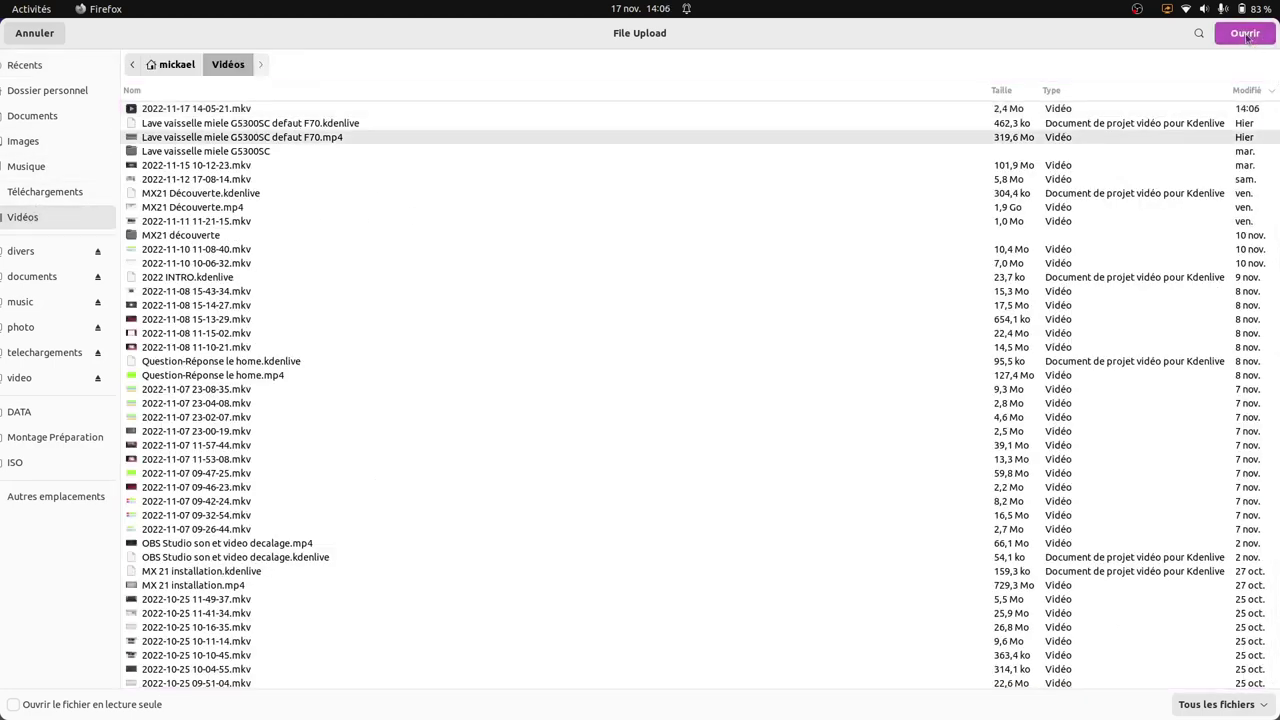
pyautogui.click(1245, 34)
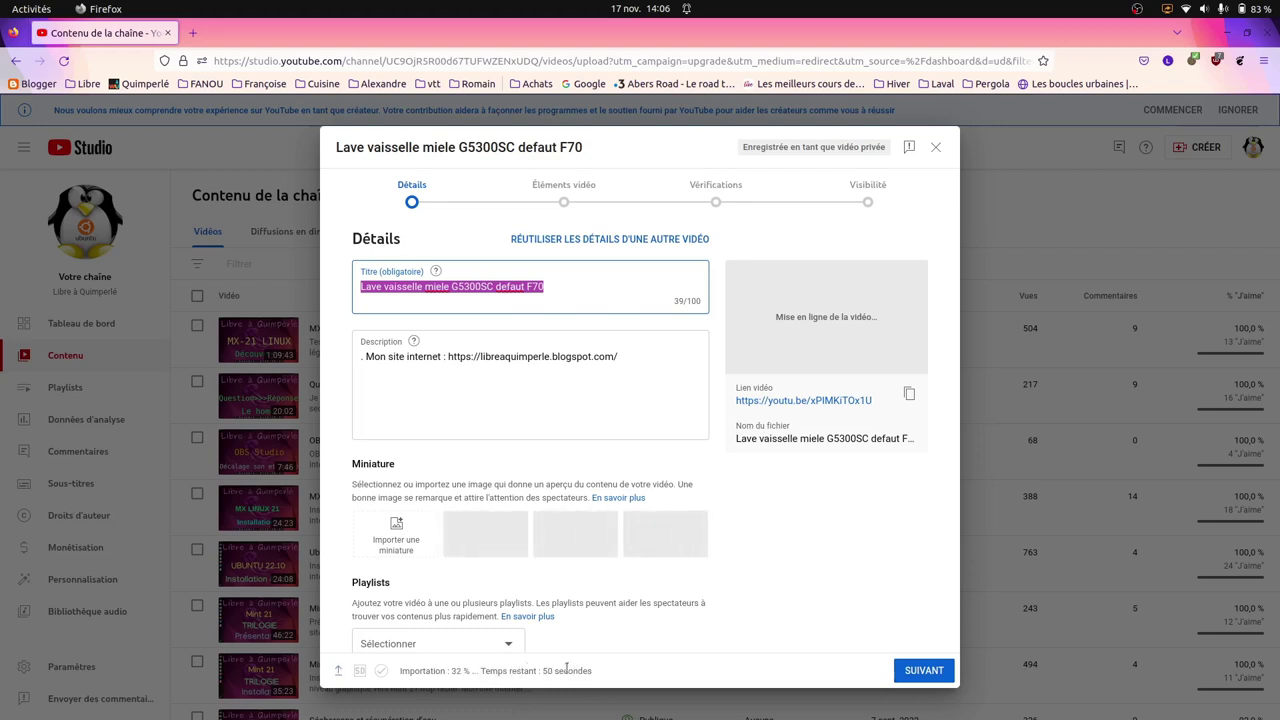
# - Add the uploaded video to the Dépannage and Tests de Produits playlists
pyautogui.click(508, 645)
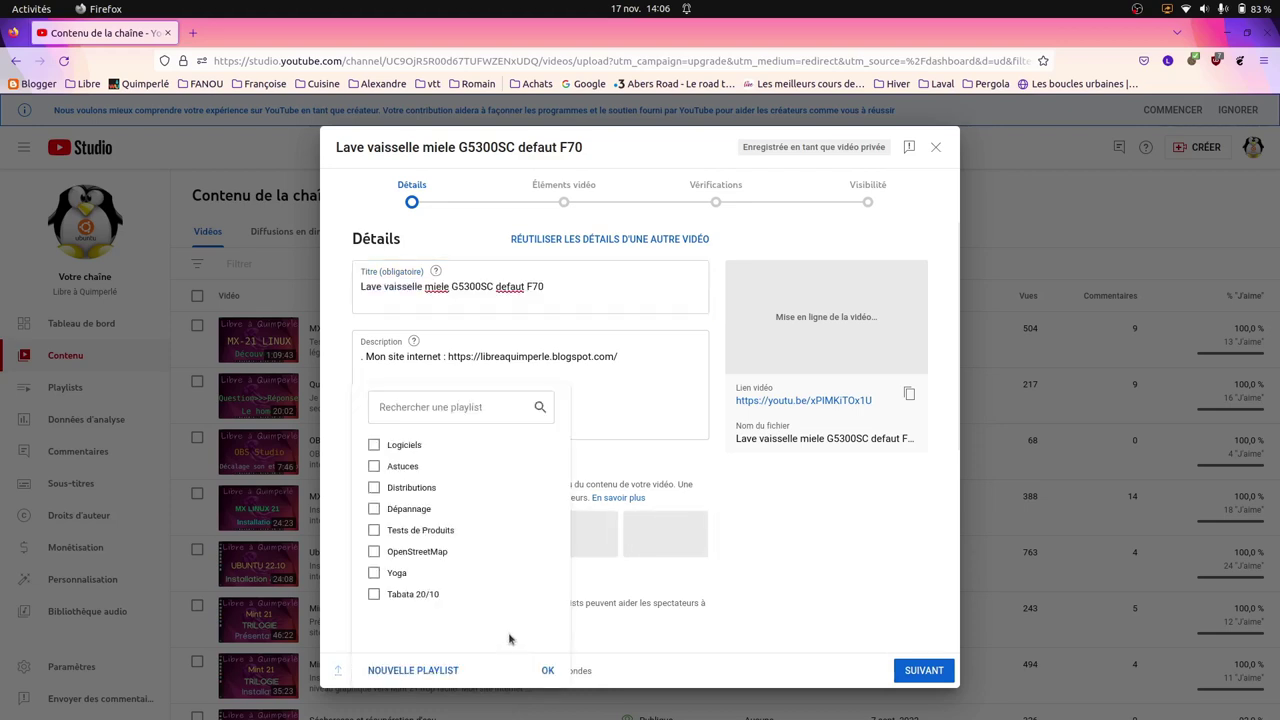
pyautogui.click(374, 510)
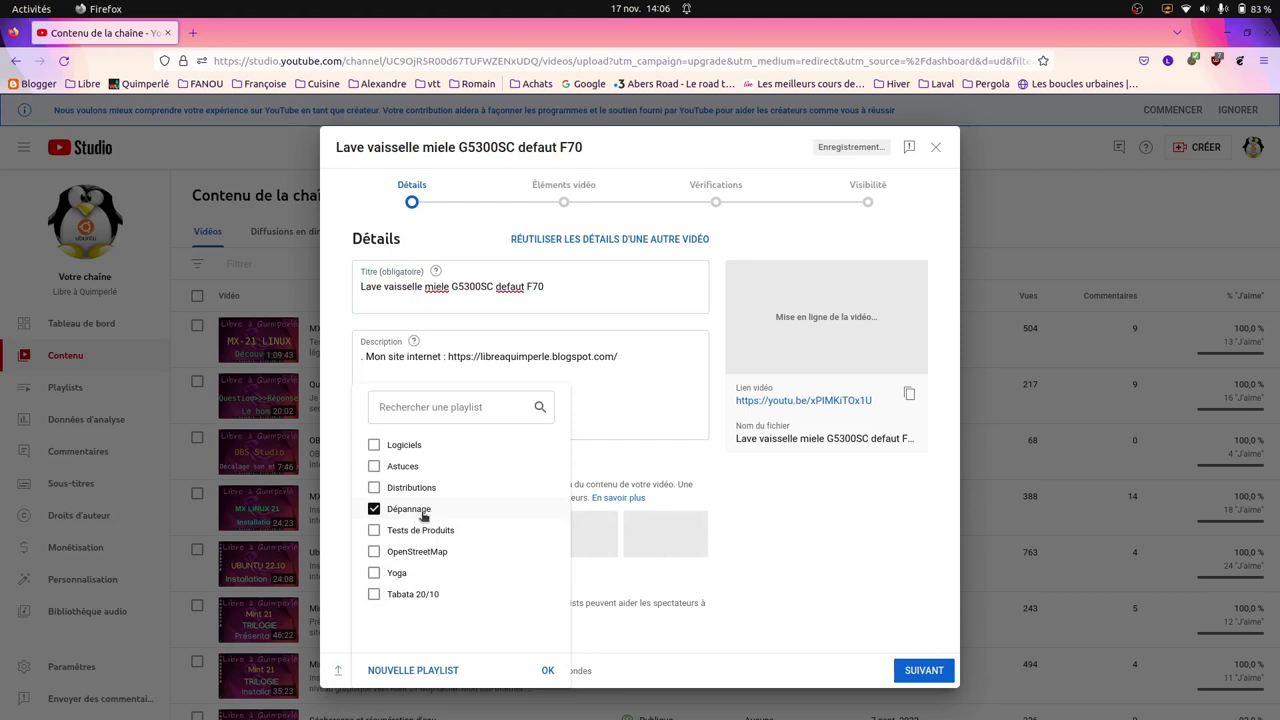
pyautogui.click(375, 532)
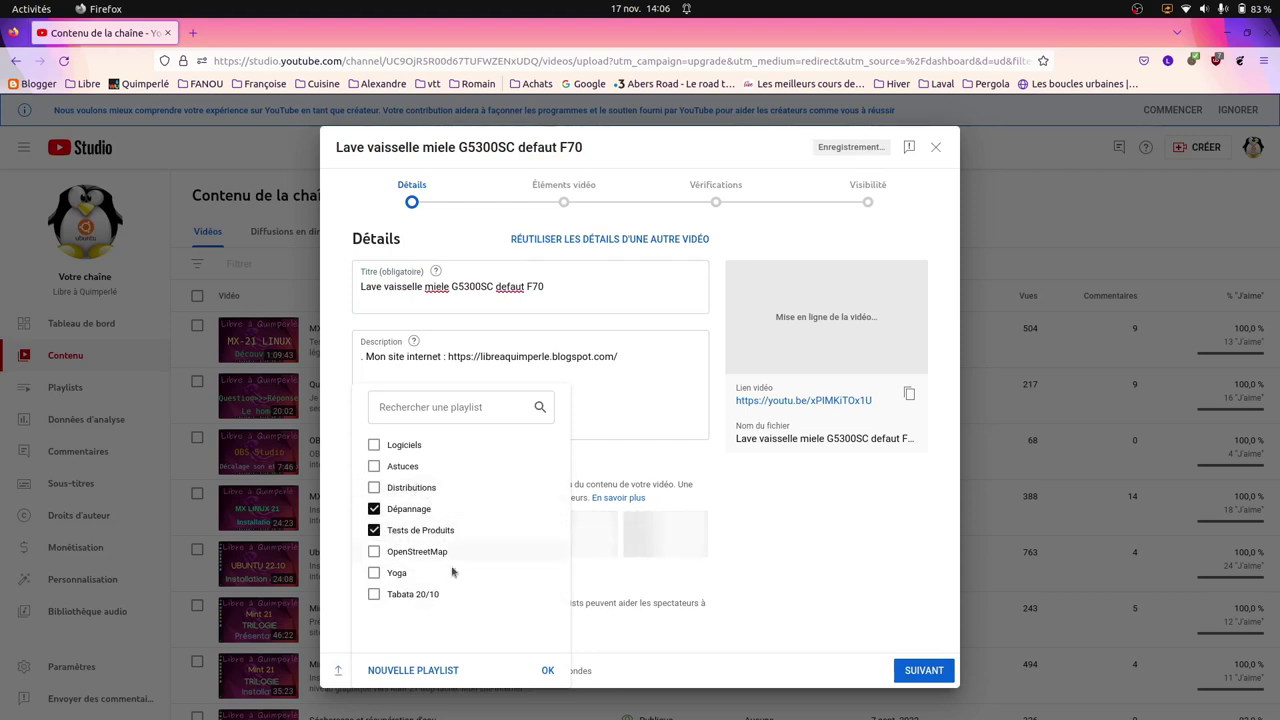
pyautogui.click(548, 671)
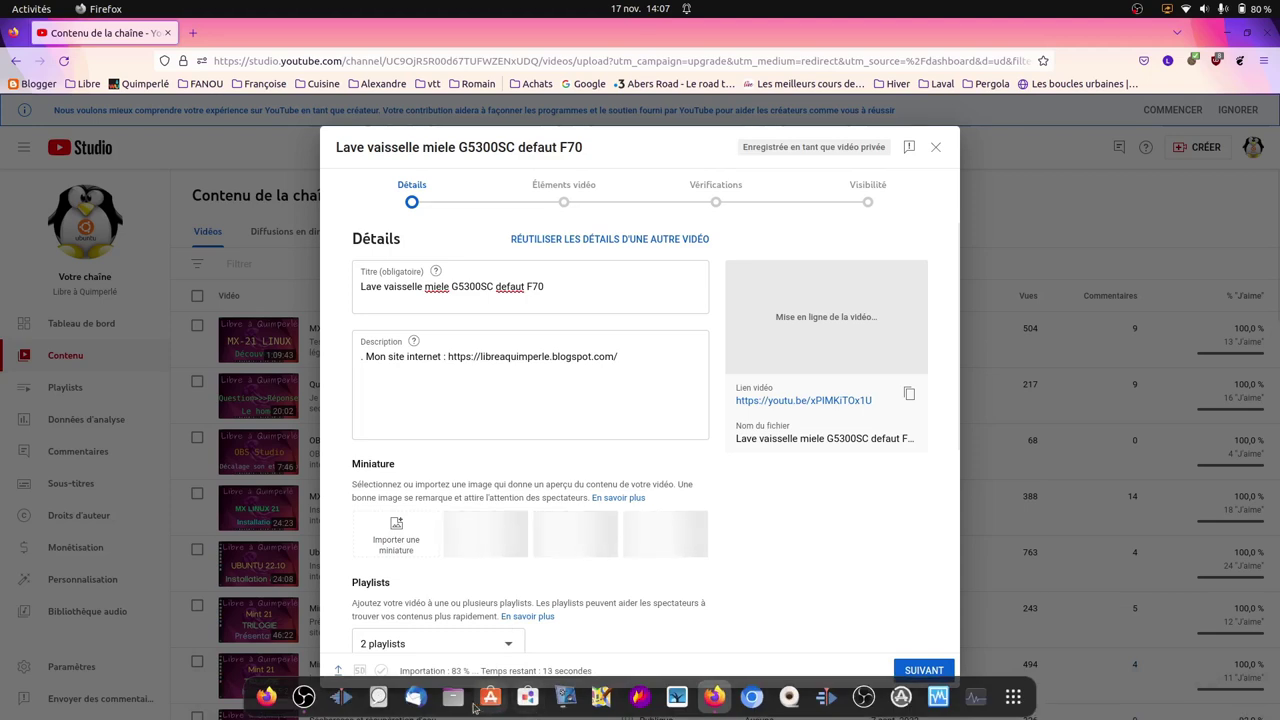
# - Switch to the file manager and play Lave vaisselle miele G5300SC defaut F70.mp4 from the Vidéos folder
pyautogui.click(453, 697)
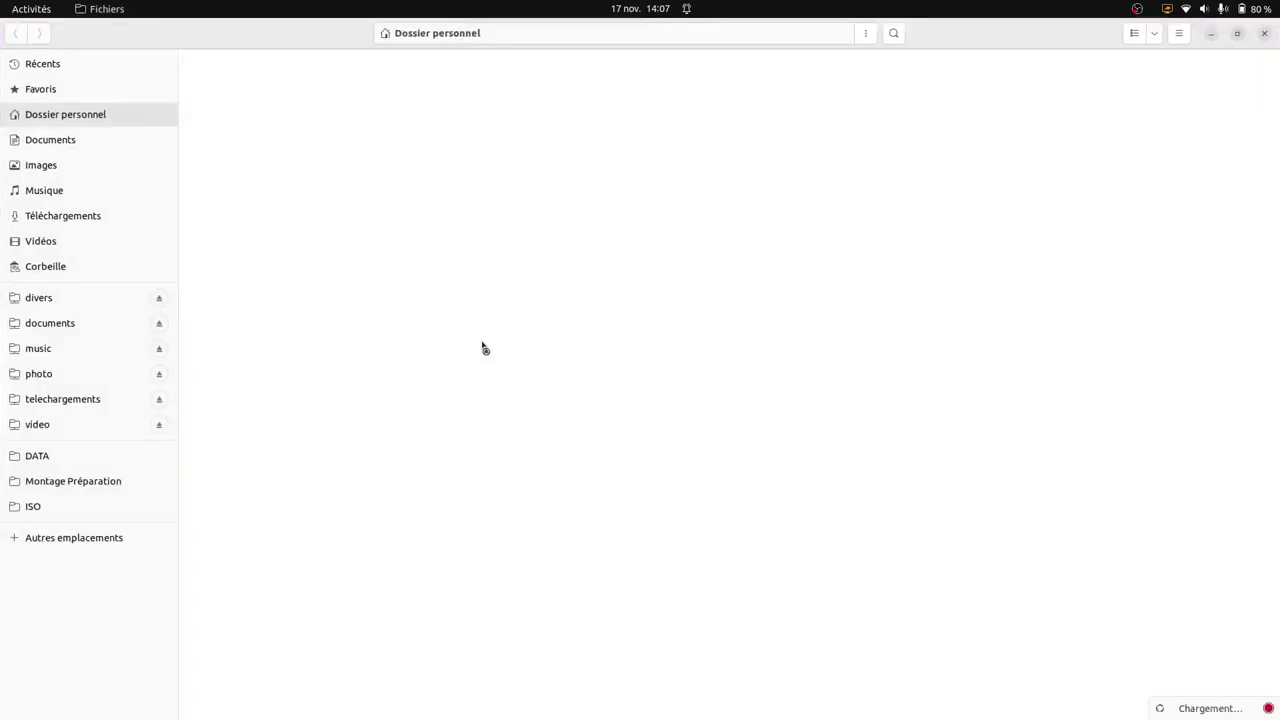
pyautogui.click(68, 246)
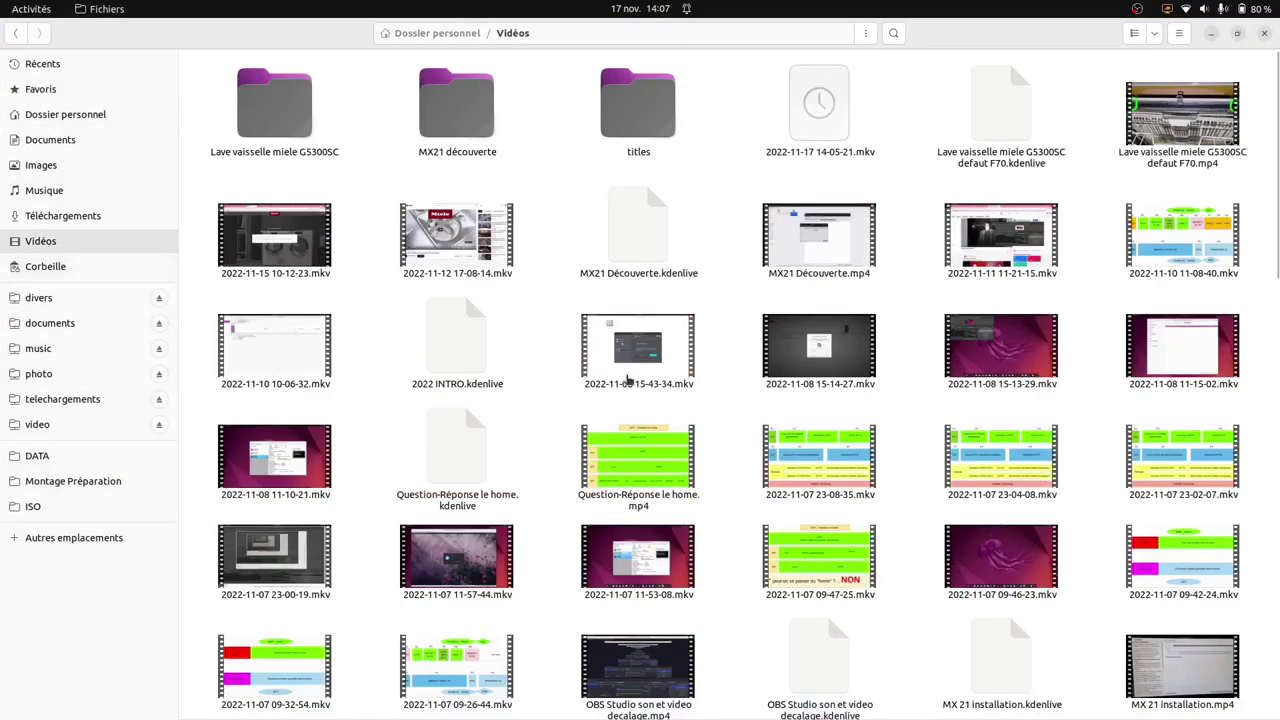
pyautogui.press('Right')
pyautogui.press('Right')
pyautogui.press('Right')
pyautogui.press('Right')
pyautogui.press('Right')
pyautogui.press('Right')
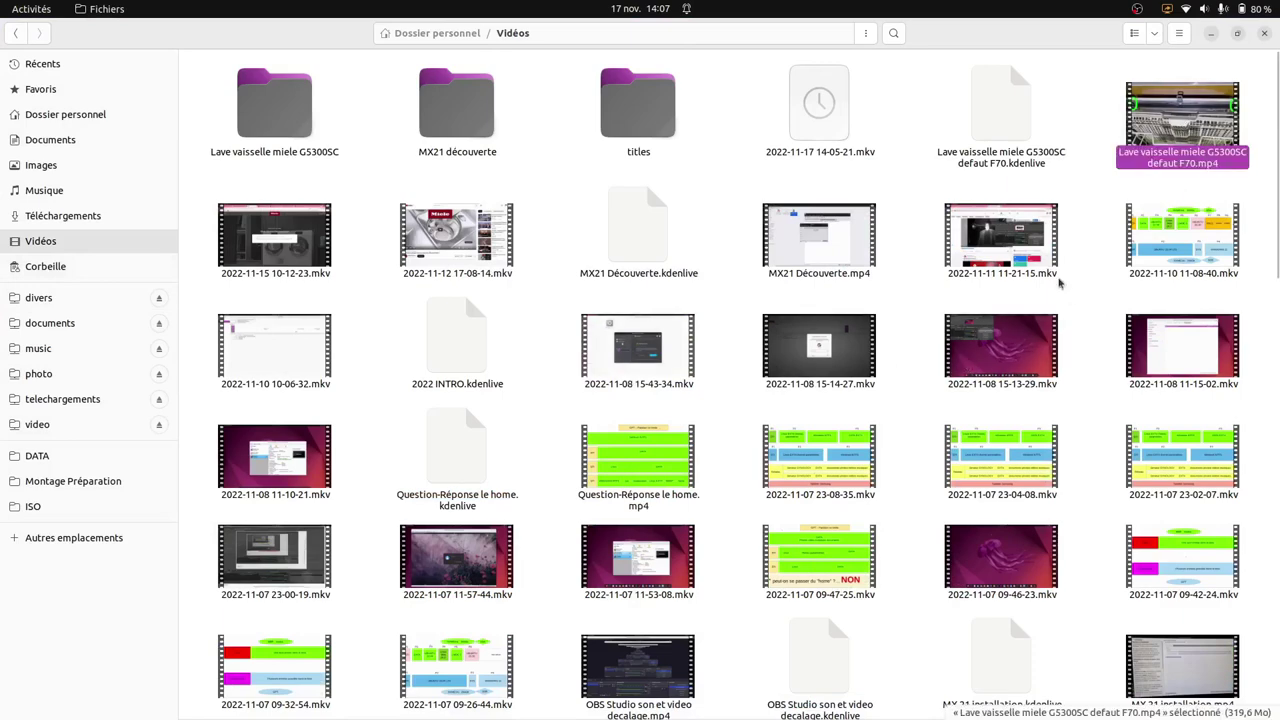
pyautogui.press('Return')
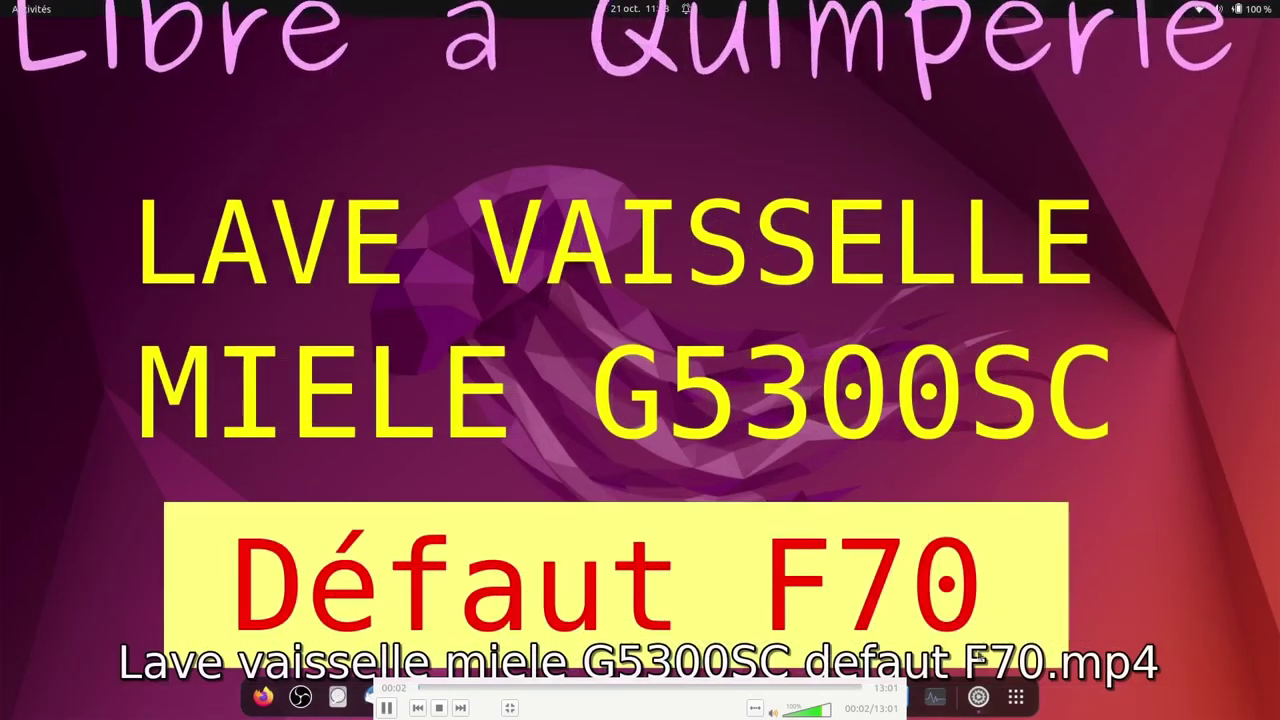
# - Take a full-screen screenshot of the video's opening title frame and close the video player
pyautogui.click(100, 709)
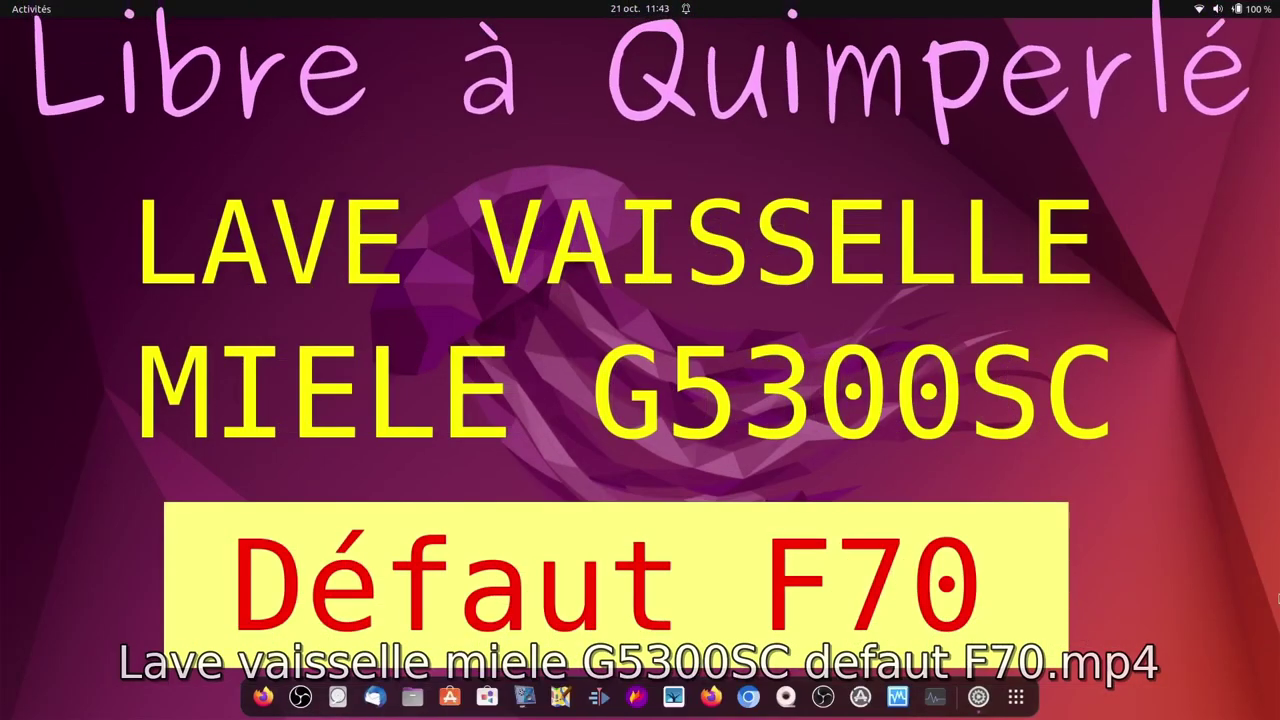
pyautogui.press('Print')
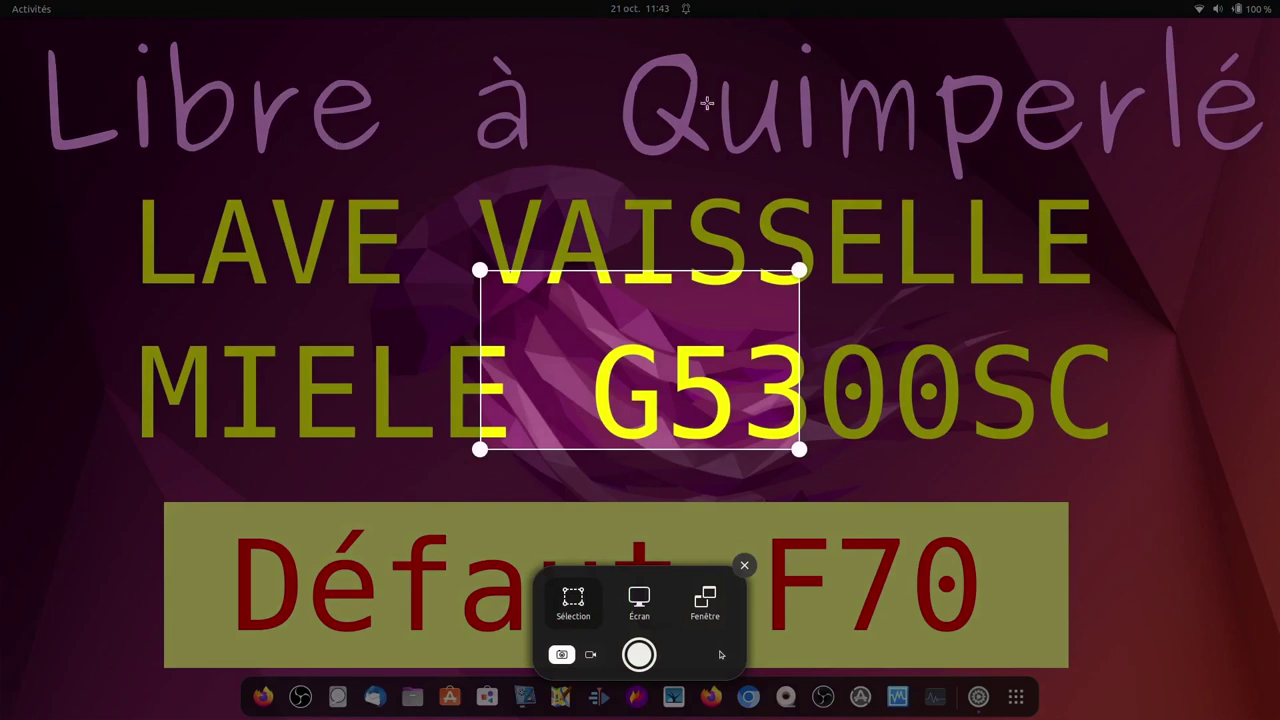
pyautogui.press('Right')
pyautogui.press('Return')
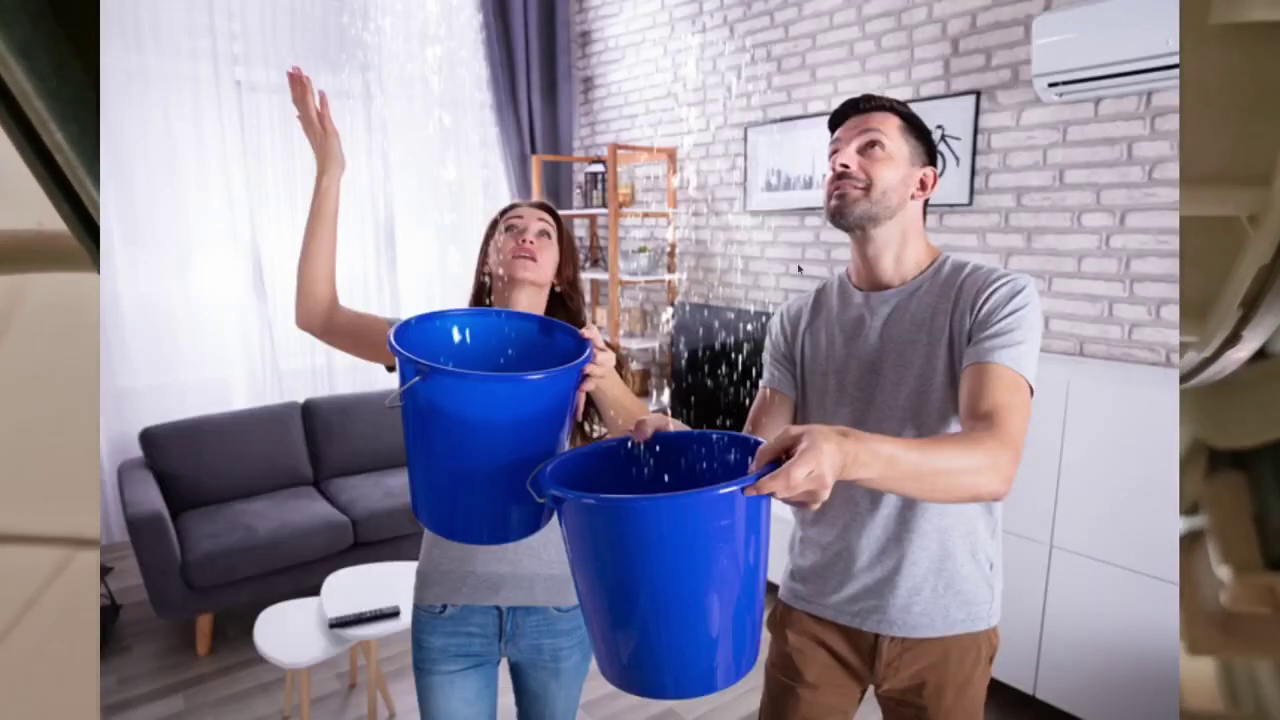
pyautogui.press('Escape')
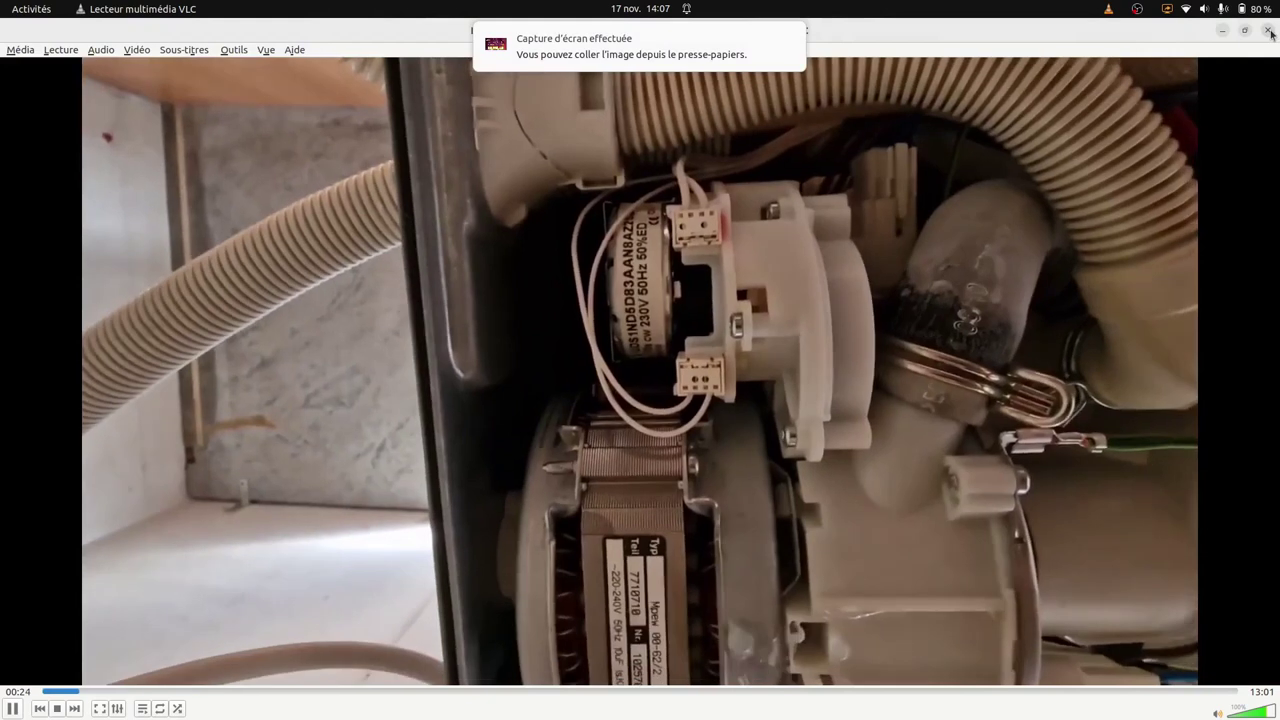
pyautogui.hotkey('ctrl', 'q')
pyautogui.moveTo(720, 712)
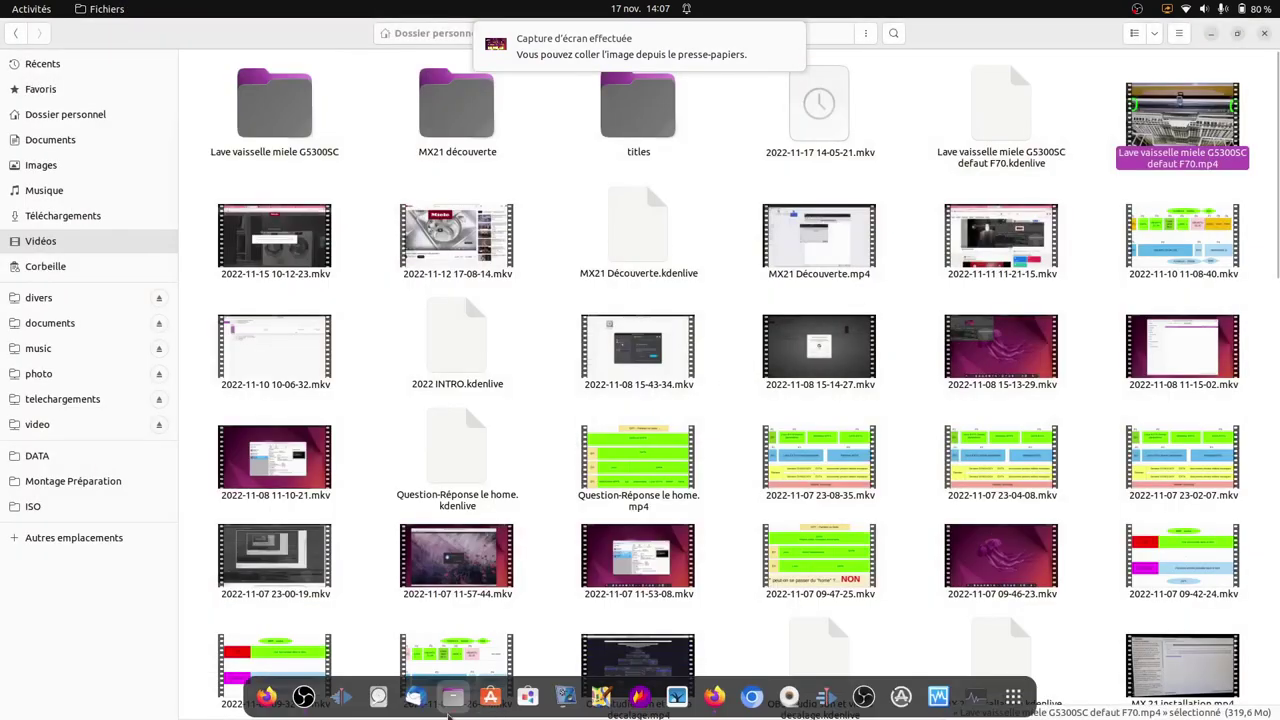
pyautogui.click(716, 698)
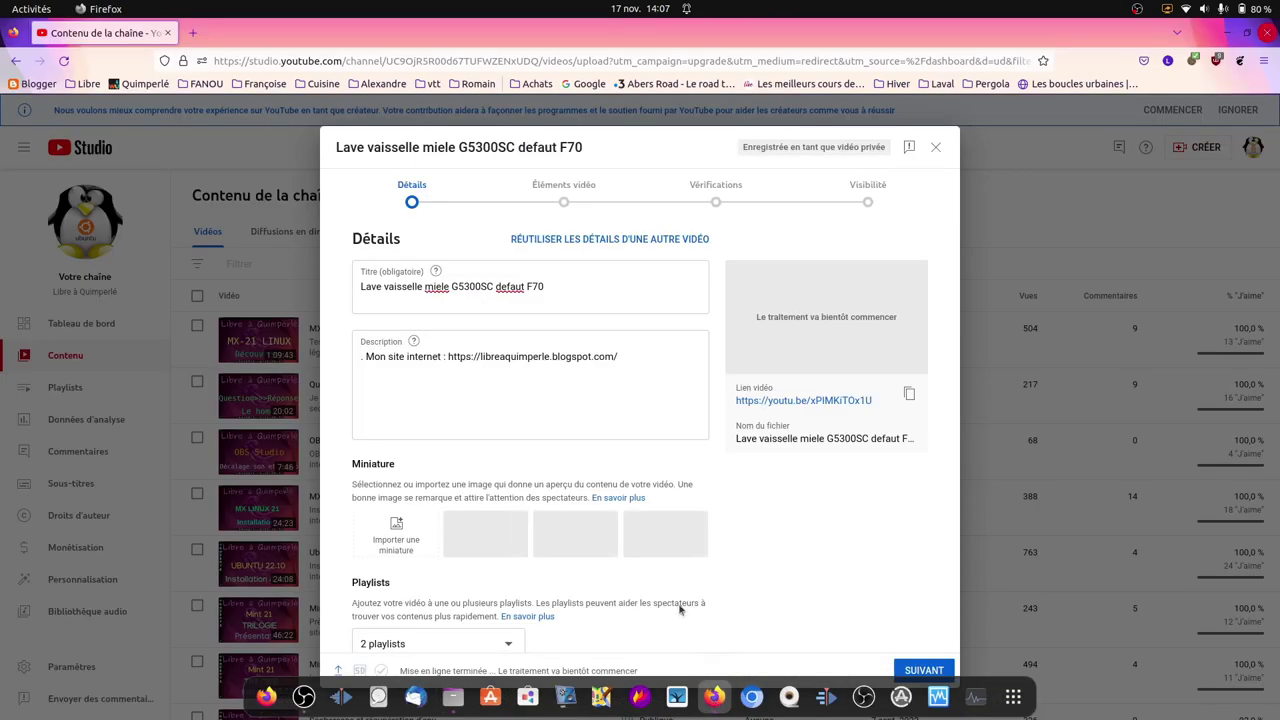
pyautogui.click(396, 532)
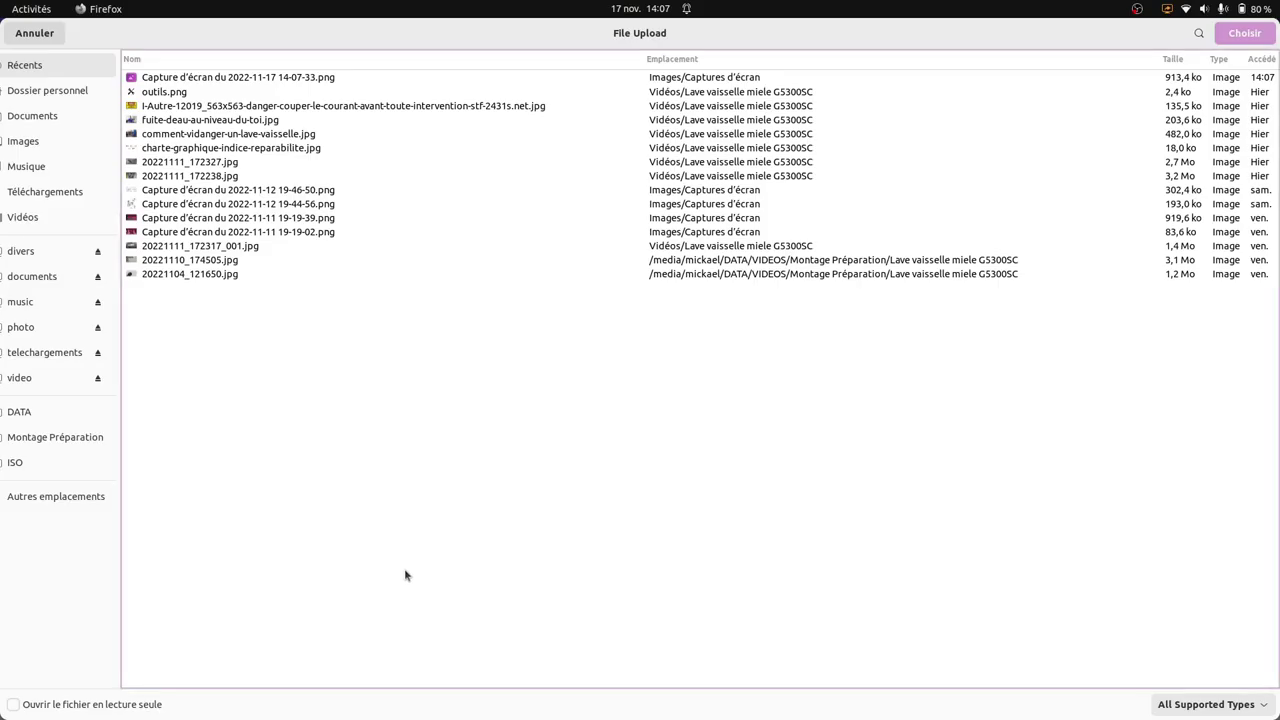
pyautogui.click(224, 77)
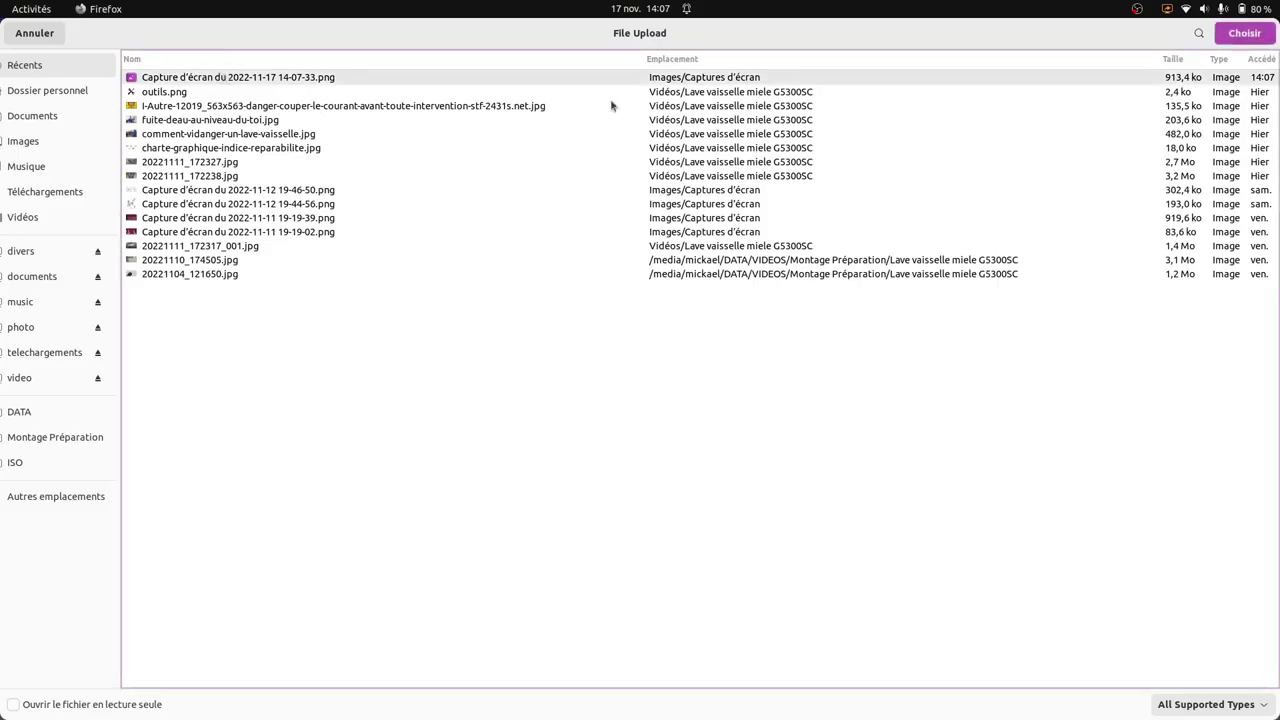
pyautogui.click(1245, 33)
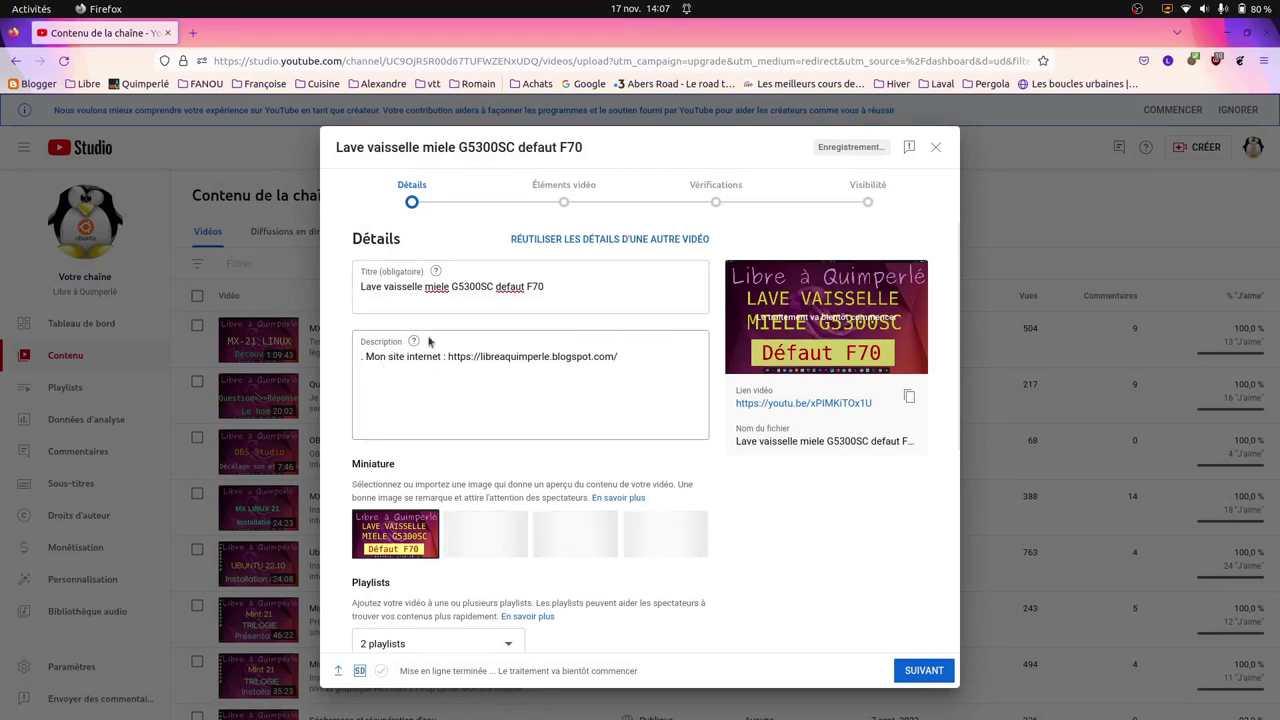
# - Look through the upload stages that follow the details page, starting with the video elements
pyautogui.click(416, 400)
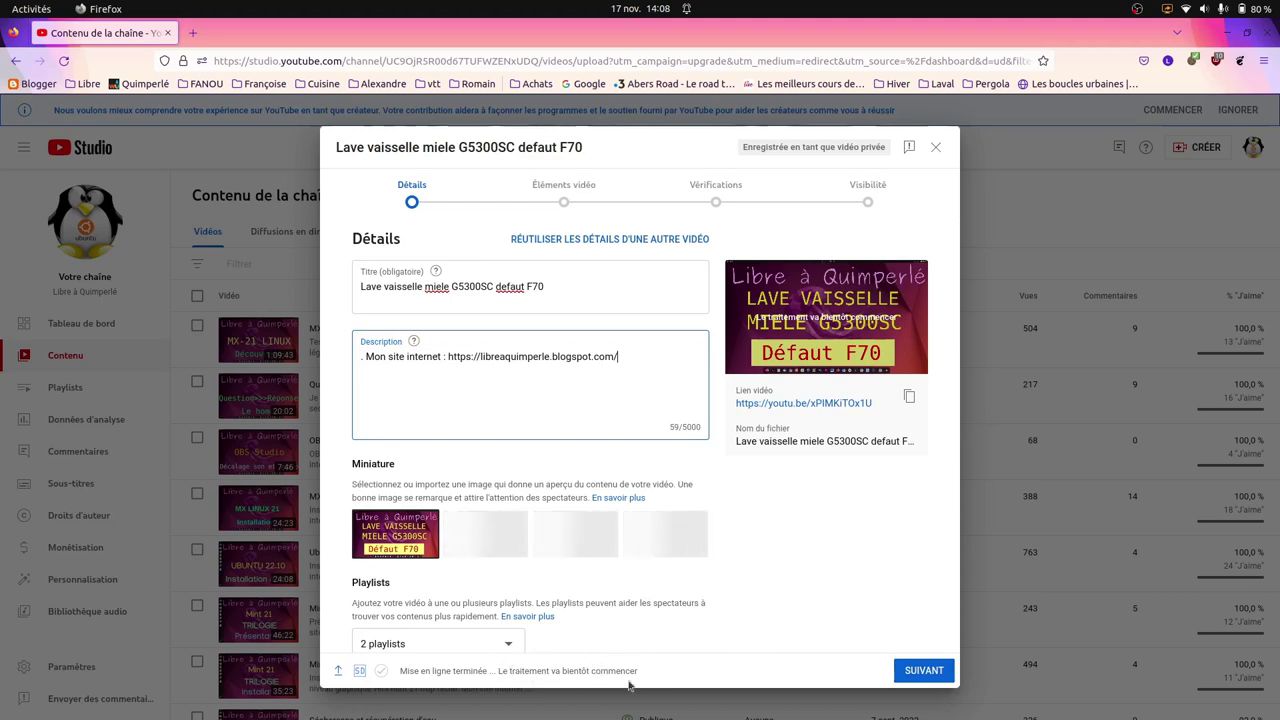
pyautogui.click(909, 669)
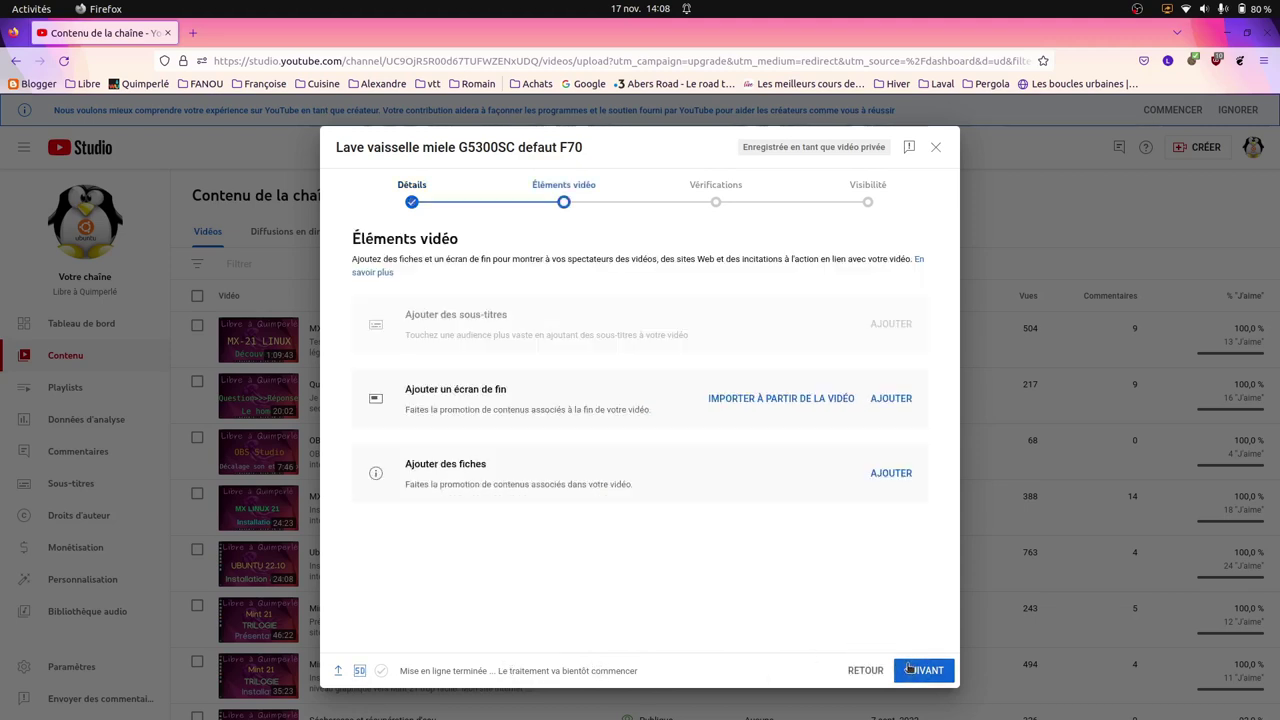
pyautogui.click(912, 670)
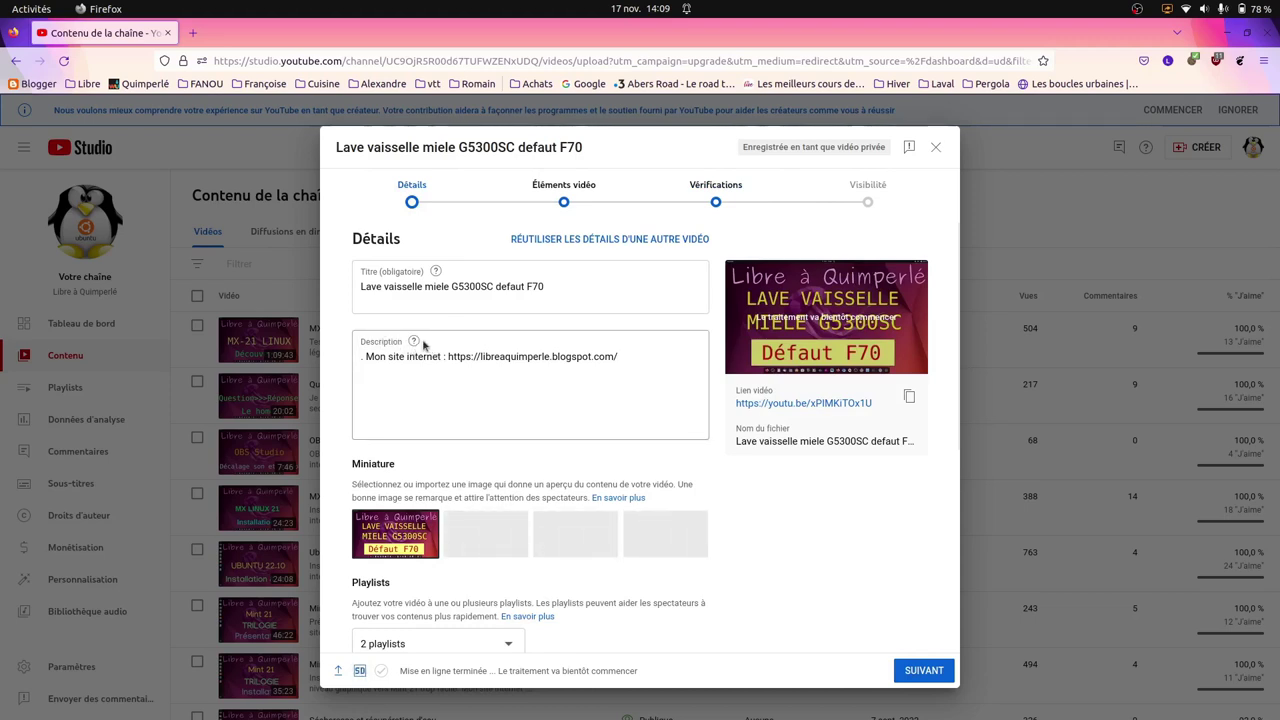
# - Begin the description with "Démontage et réparation de mon lave vaisselle Miele." and put the website mention on its own line
pyautogui.click(361, 357)
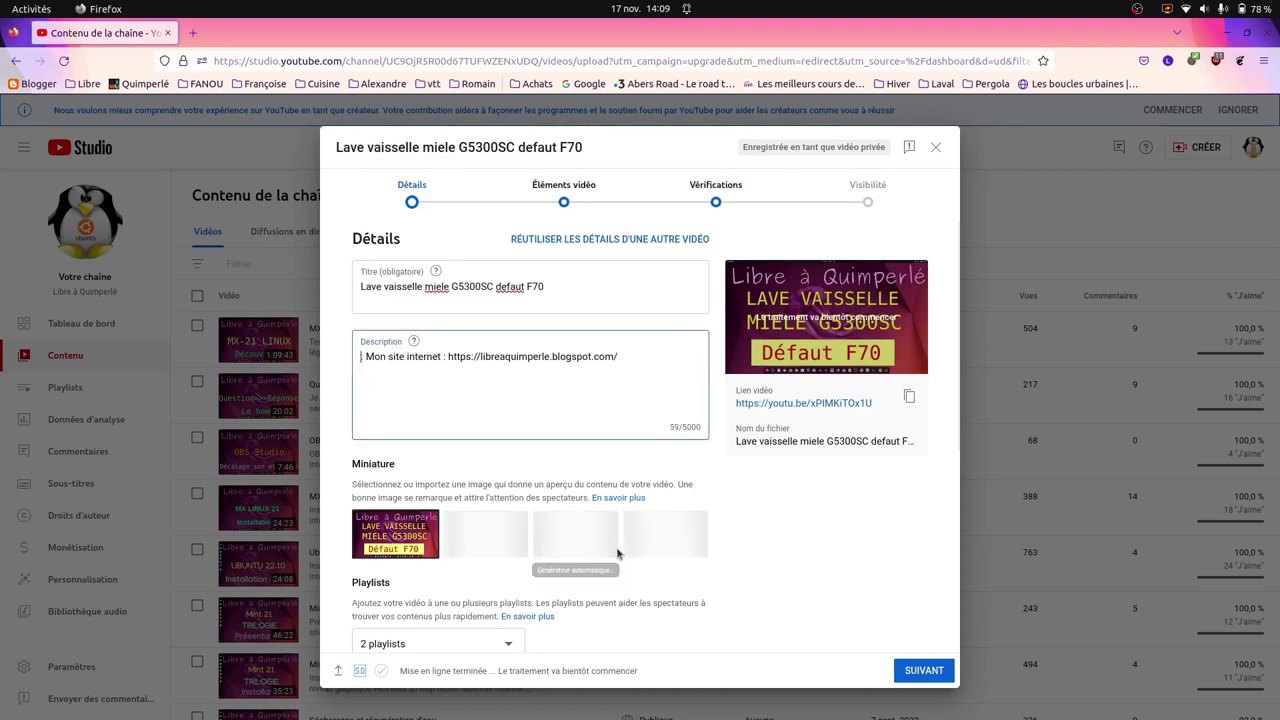
pyautogui.write('Démontage et réparation de mon lave vaisselle Miele')
pyautogui.press('Right')
pyautogui.press('Return')
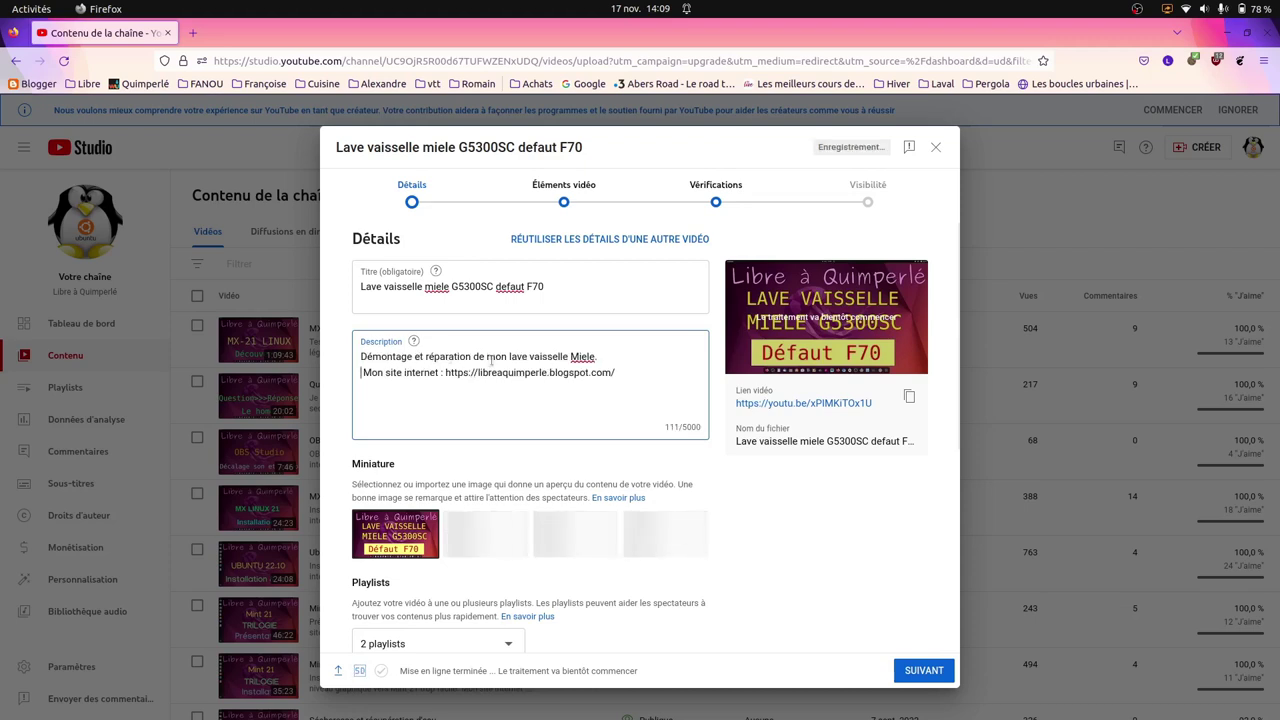
# - In the additional video settings, replace the Ubuntu tag with the tags lave vaisselle, Miele, Pompe, Défaut F70 and F70
pyautogui.scroll(-3, 481, 418)
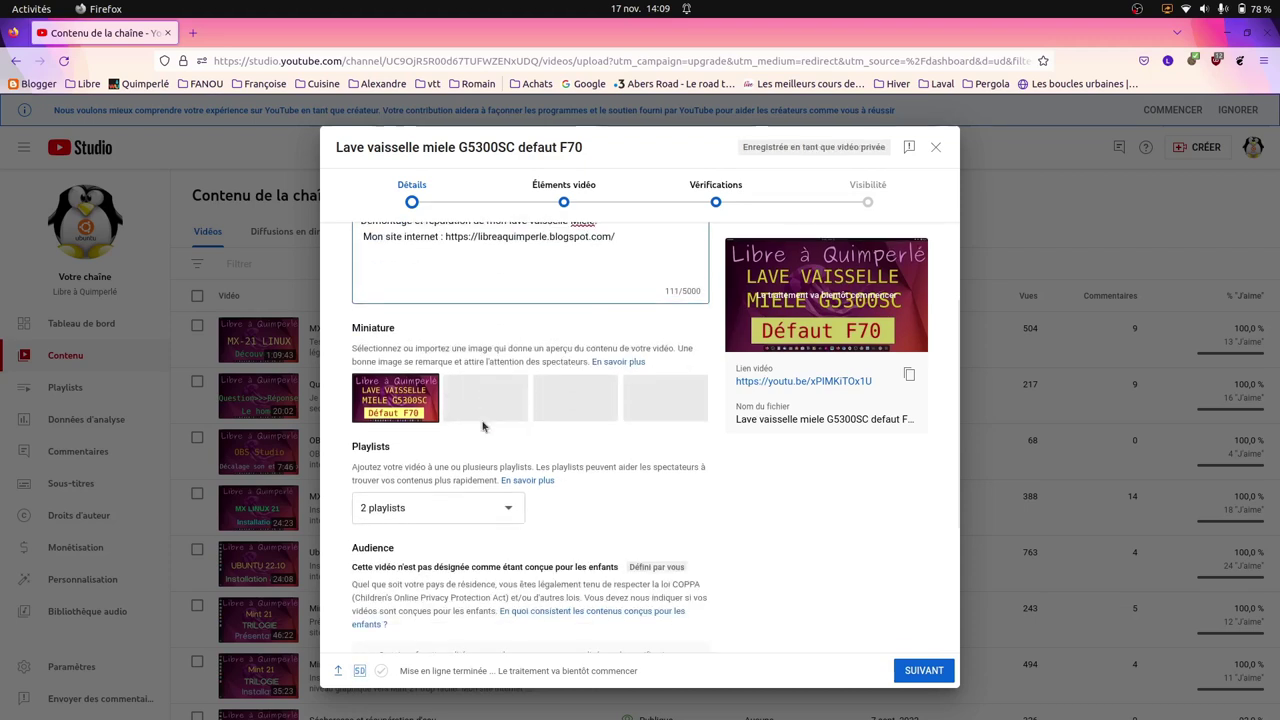
pyautogui.scroll(3, 461, 380)
pyautogui.scroll(-3, 449, 485)
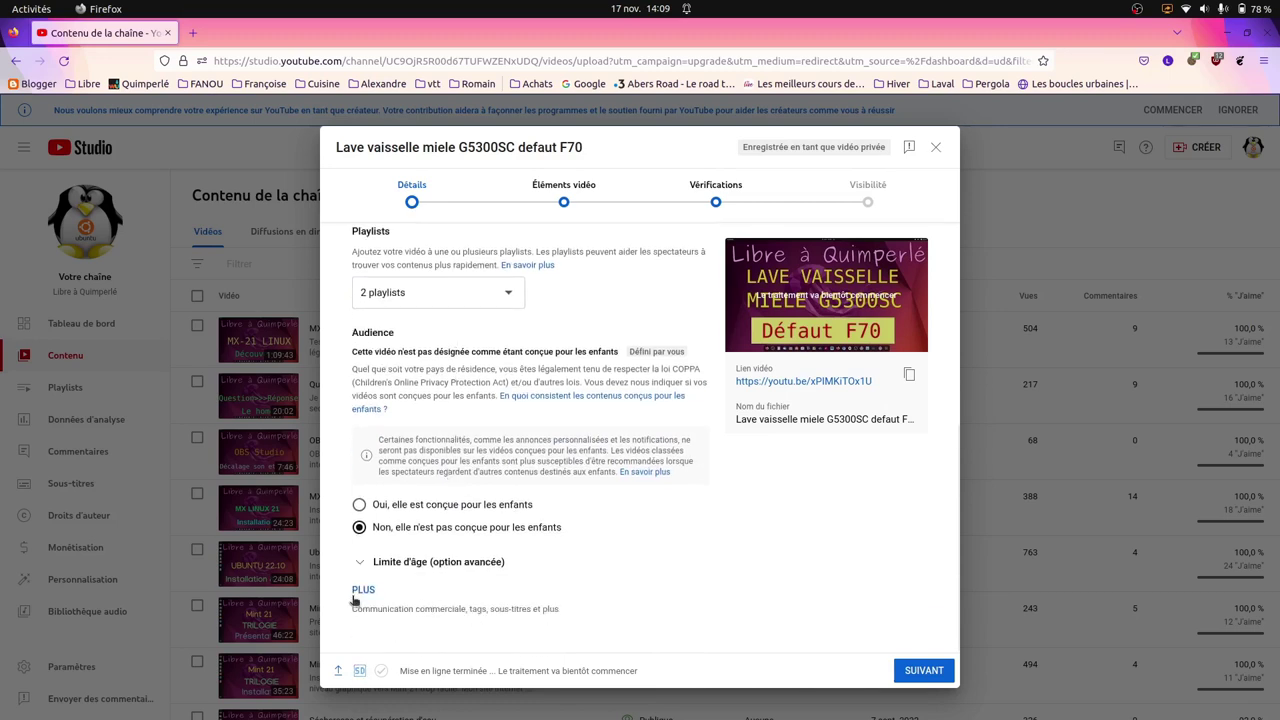
pyautogui.click(360, 591)
pyautogui.scroll(-3, 480, 560)
pyautogui.scroll(-3, 489, 562)
pyautogui.click(524, 430)
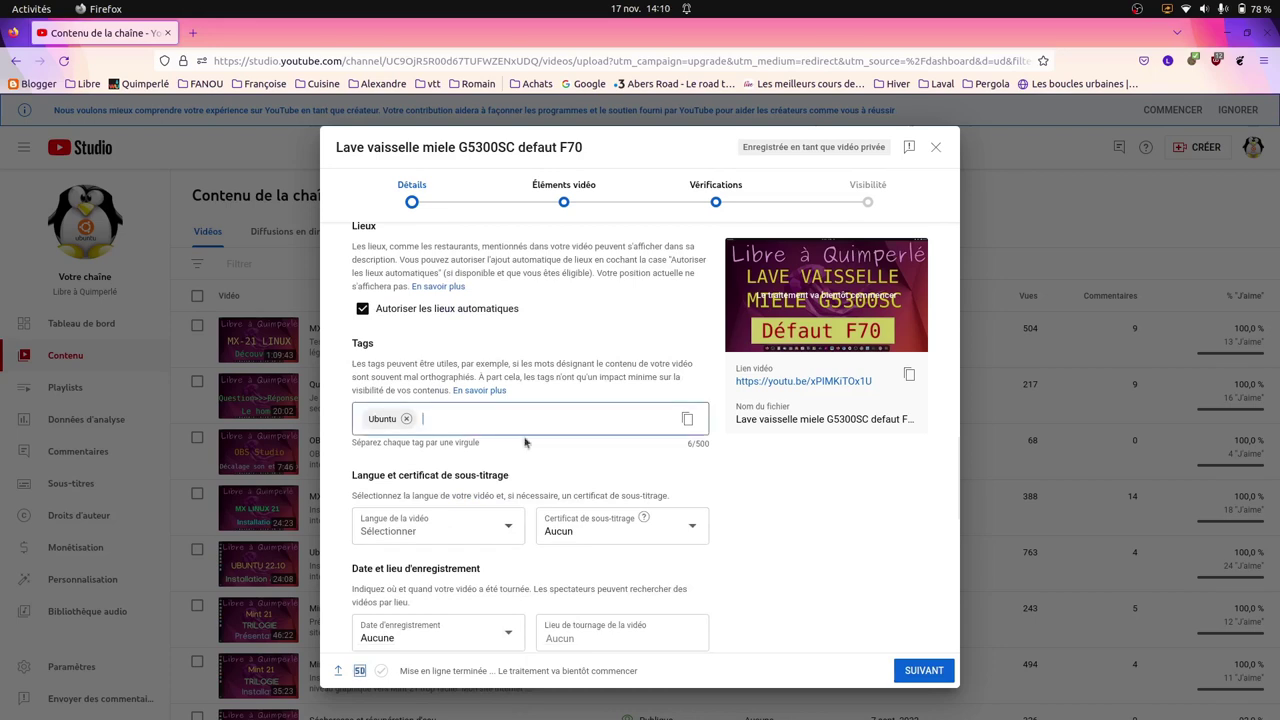
pyautogui.click(406, 418)
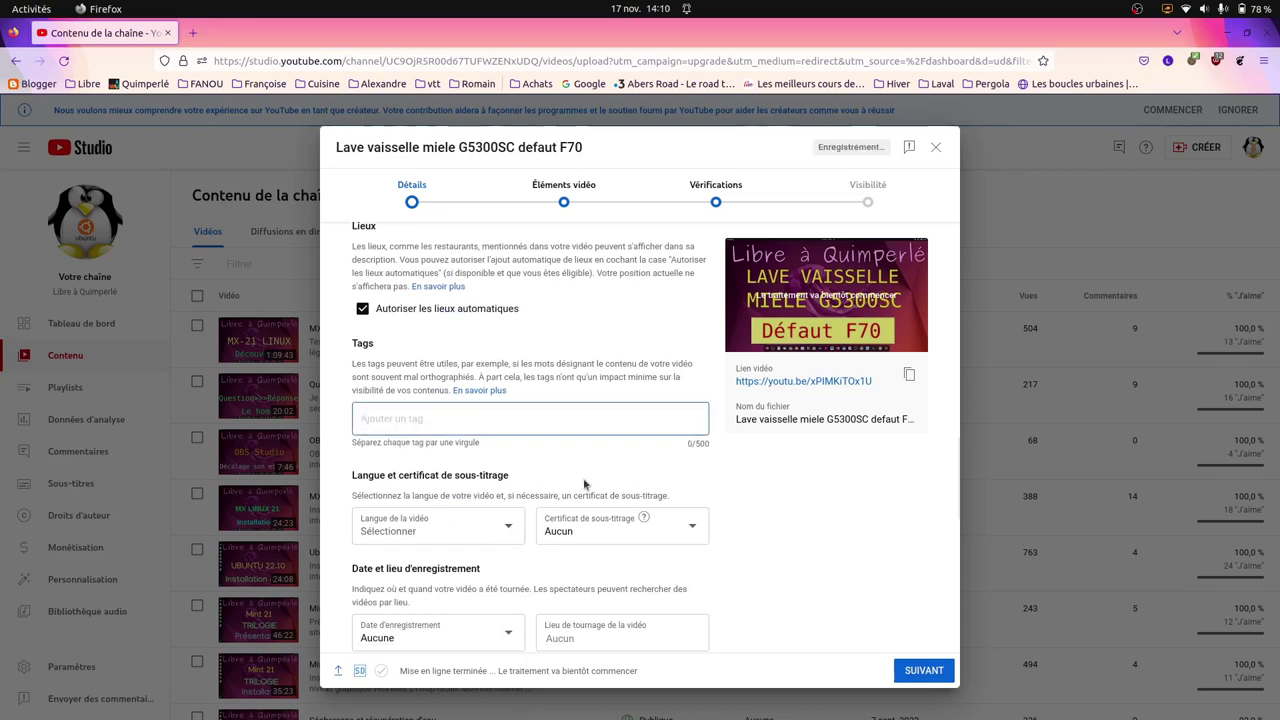
pyautogui.write('lave vaisselle, Miele, Pompe, Défaut F70, F70')
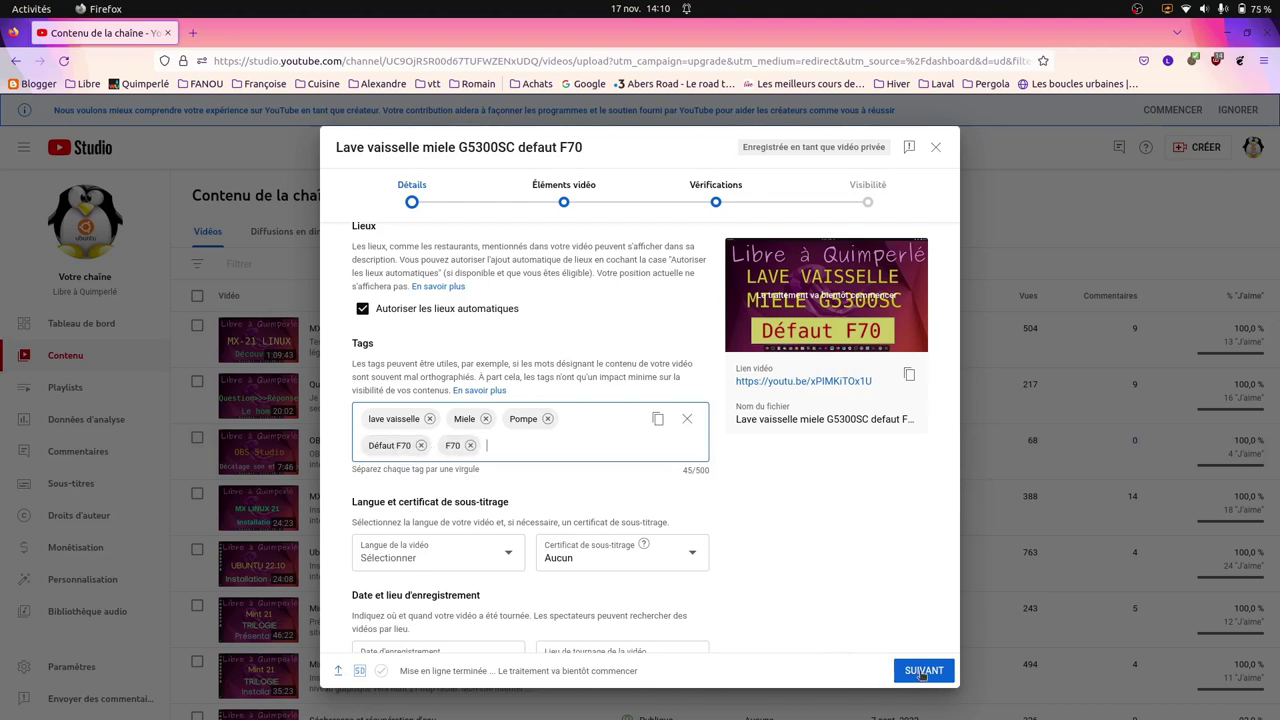
# - Review the remaining category and comment settings at the end of the video's details page
pyautogui.scroll(-5, 645, 570)
pyautogui.scroll(-2, 648, 570)
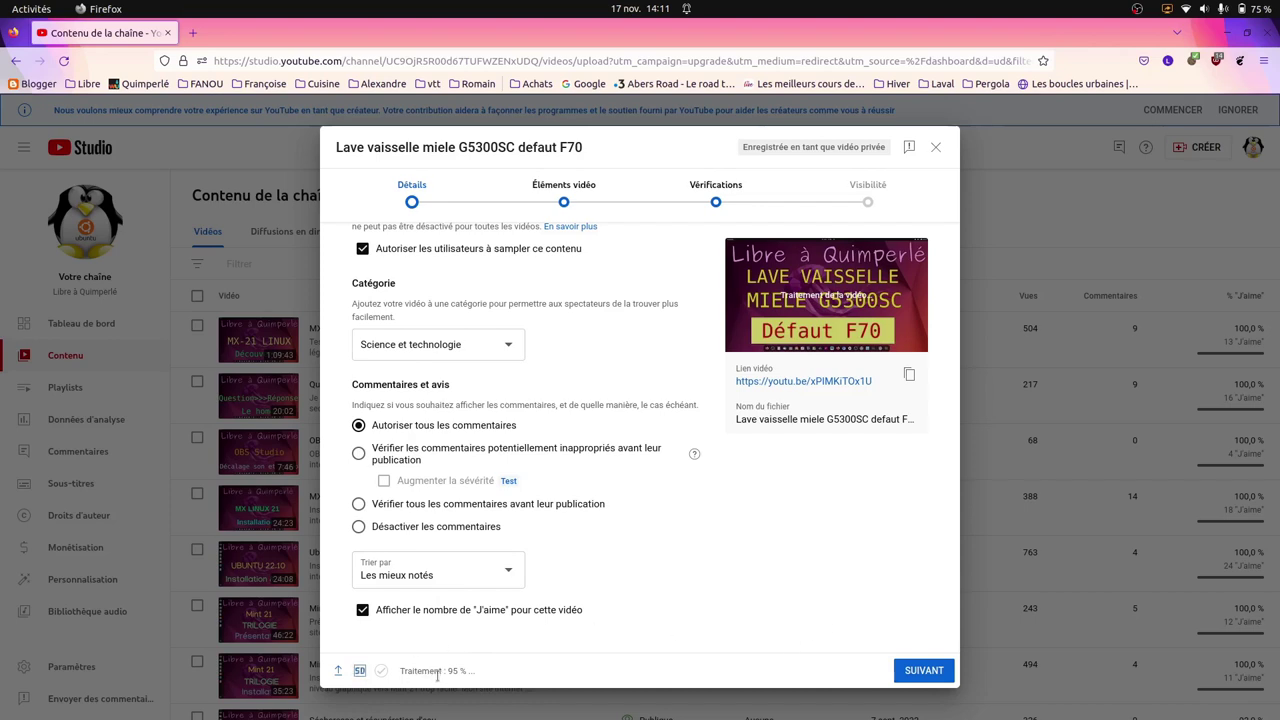
# - Proceed through the video elements and checks stages, then publish the video as Publique and close the processing notice
pyautogui.click(920, 672)
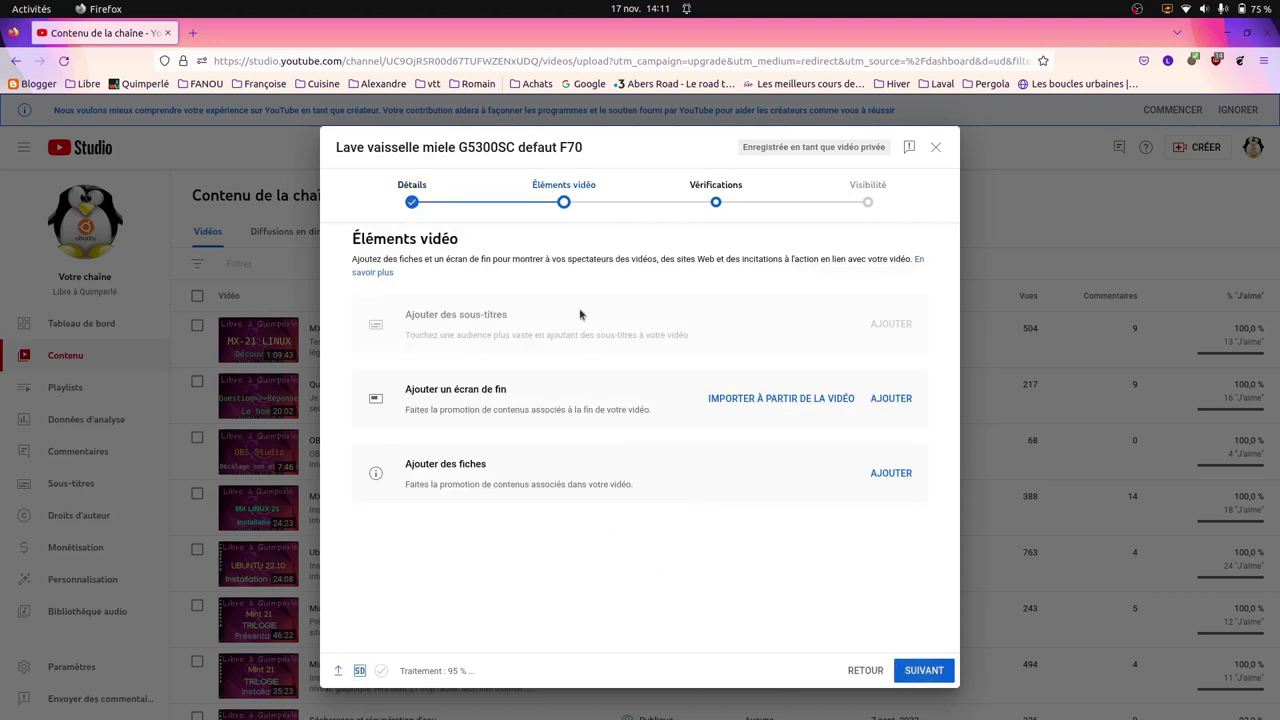
pyautogui.click(915, 672)
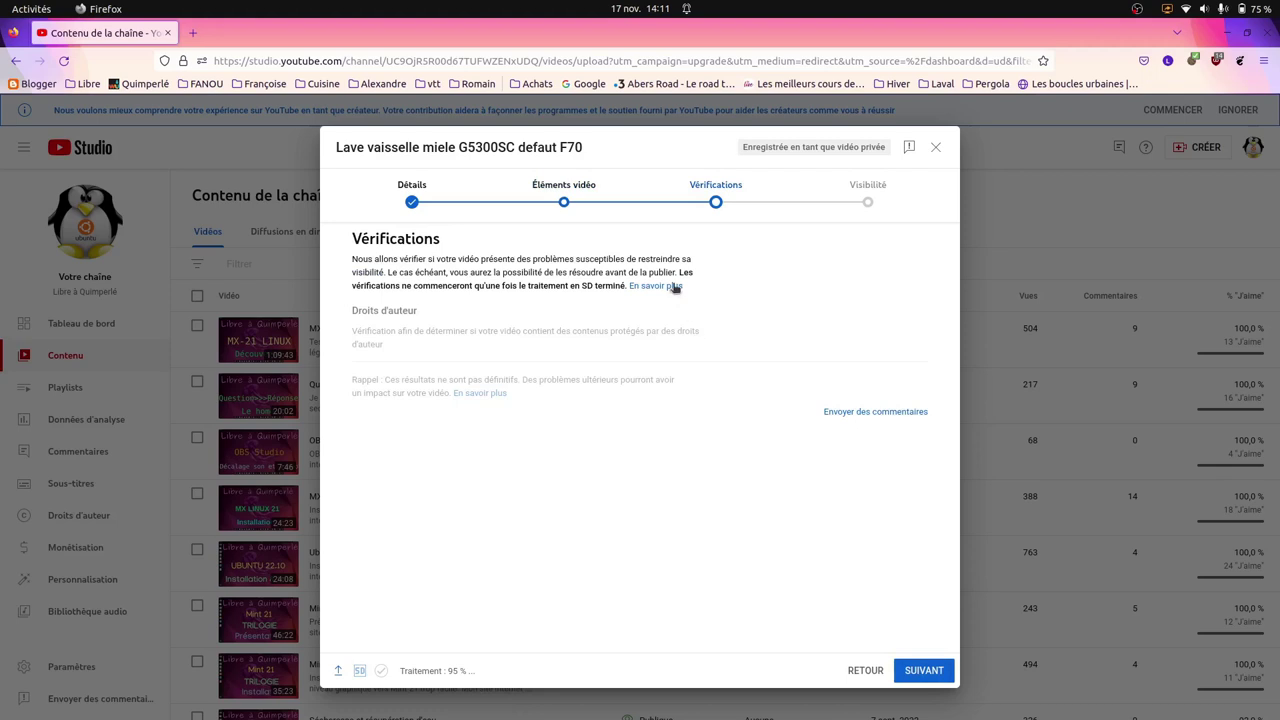
pyautogui.click(919, 672)
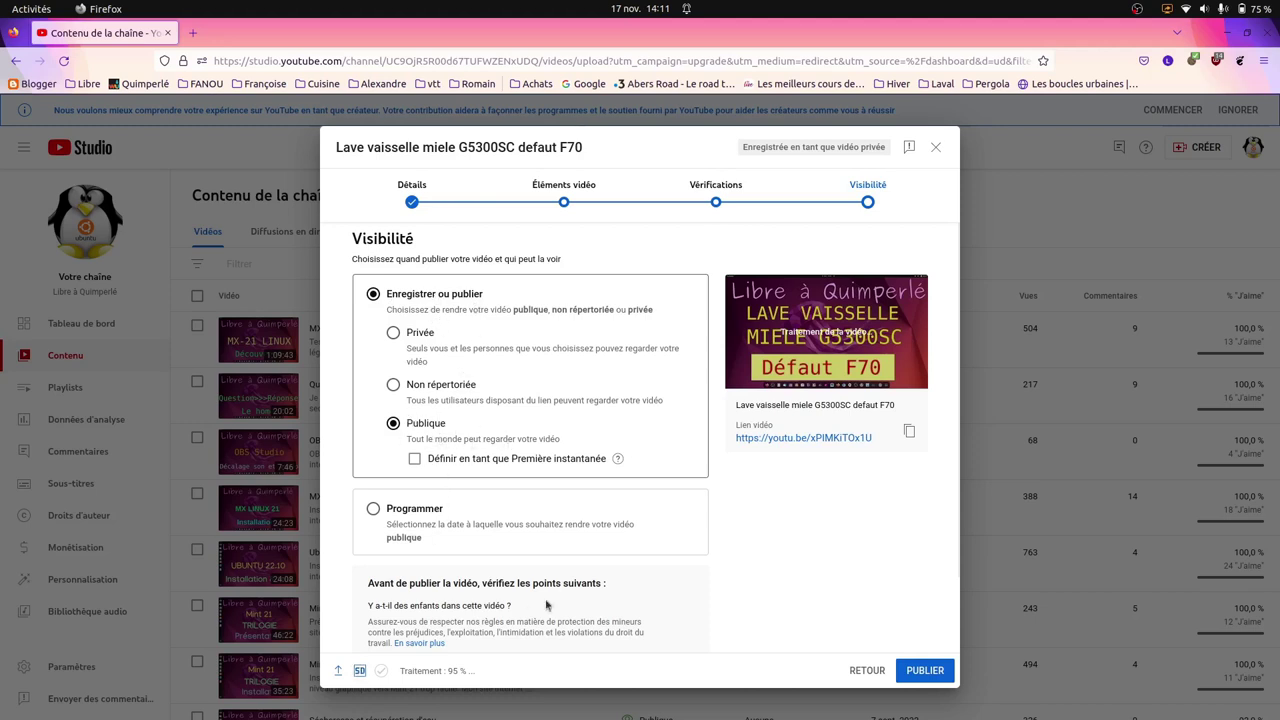
pyautogui.scroll(-1, 590, 571)
pyautogui.scroll(-1, 590, 571)
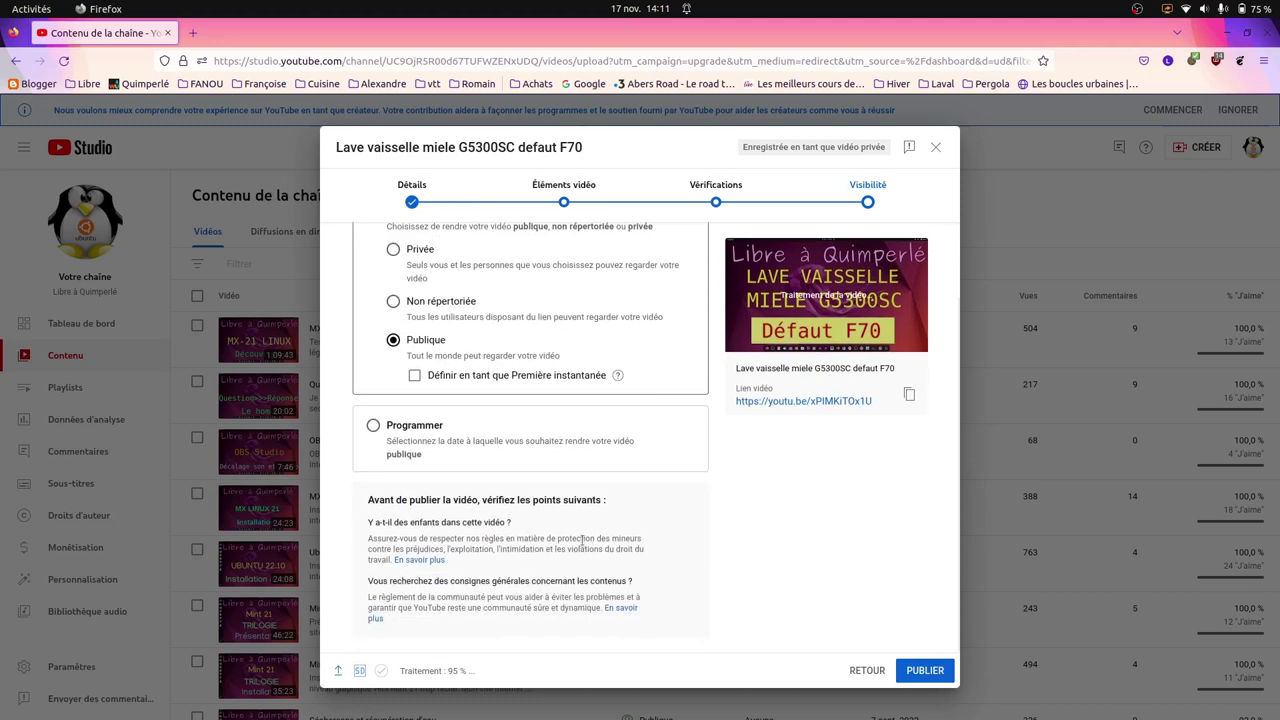
pyautogui.click(927, 674)
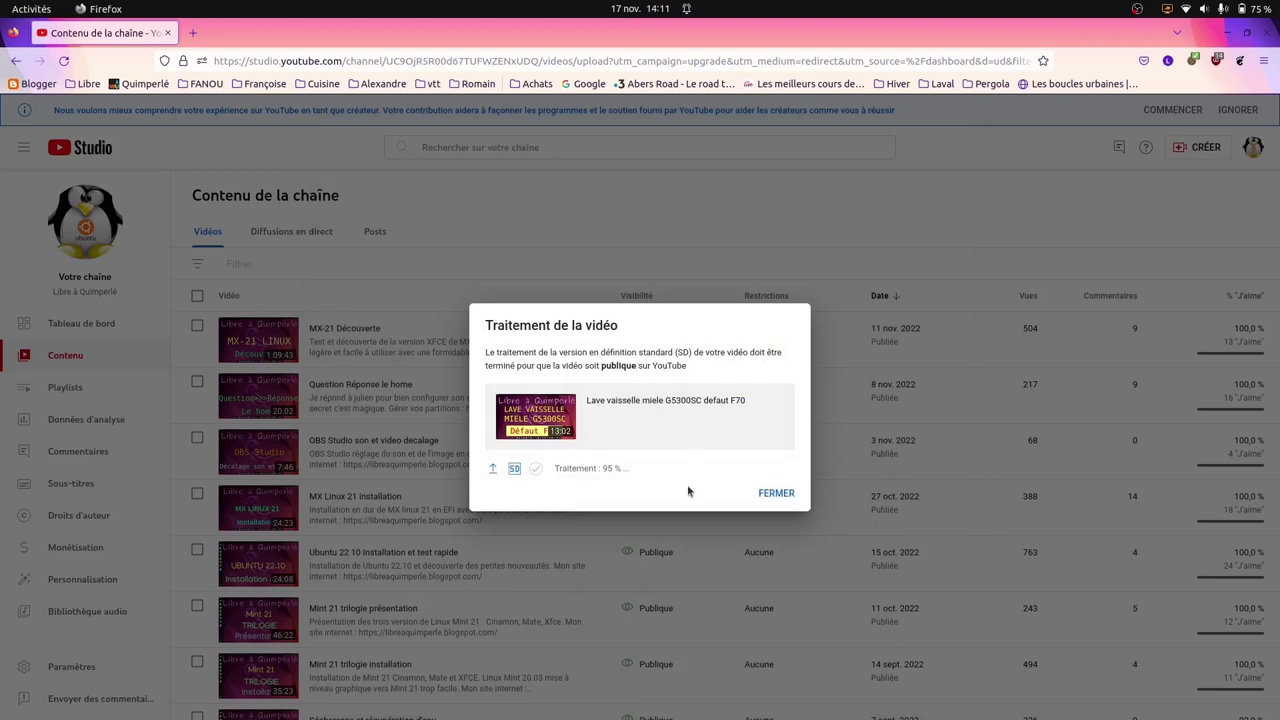
pyautogui.click(775, 494)
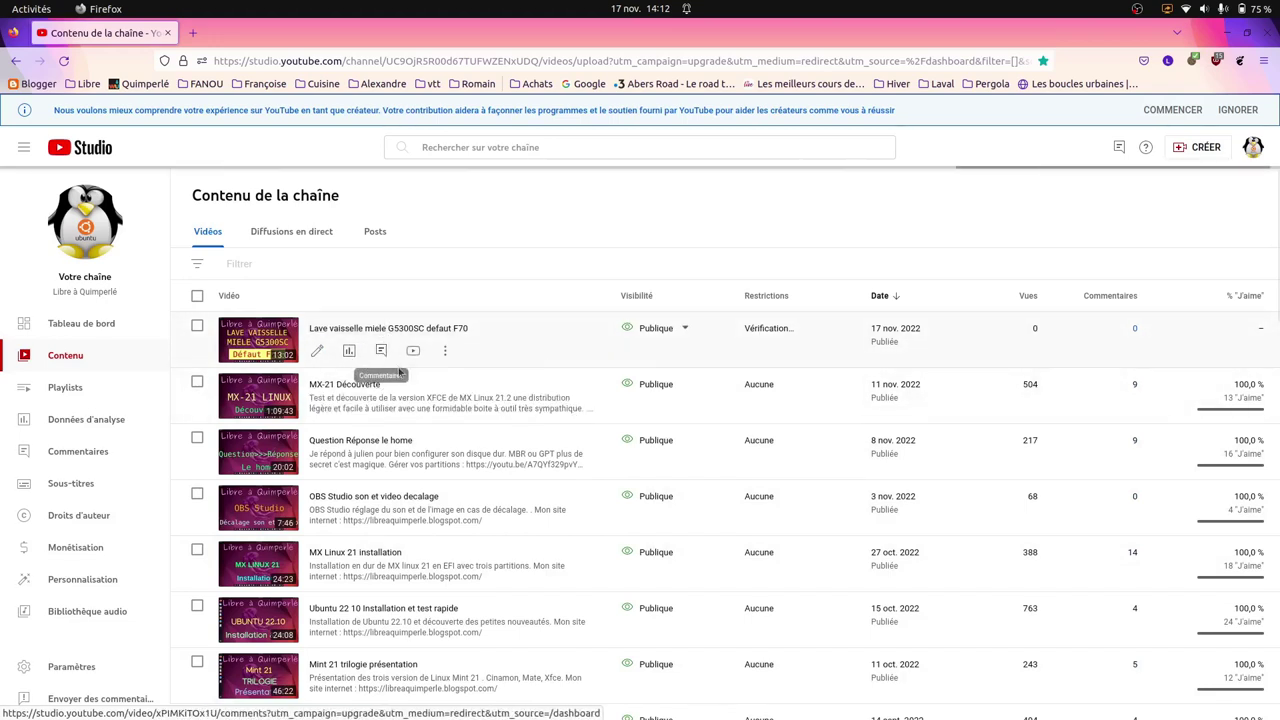
# - Open the published dishwasher video's watch page from its details and set the playback quality to 1080p
pyautogui.click(378, 330)
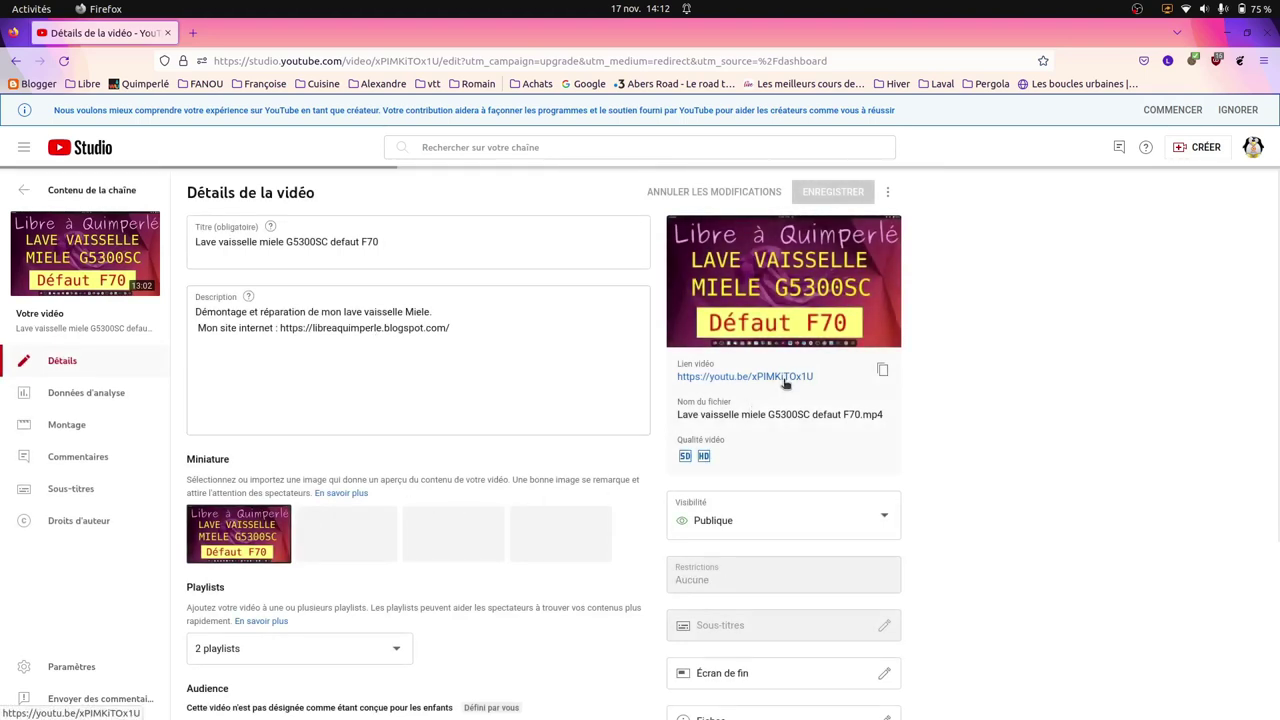
pyautogui.click(785, 378)
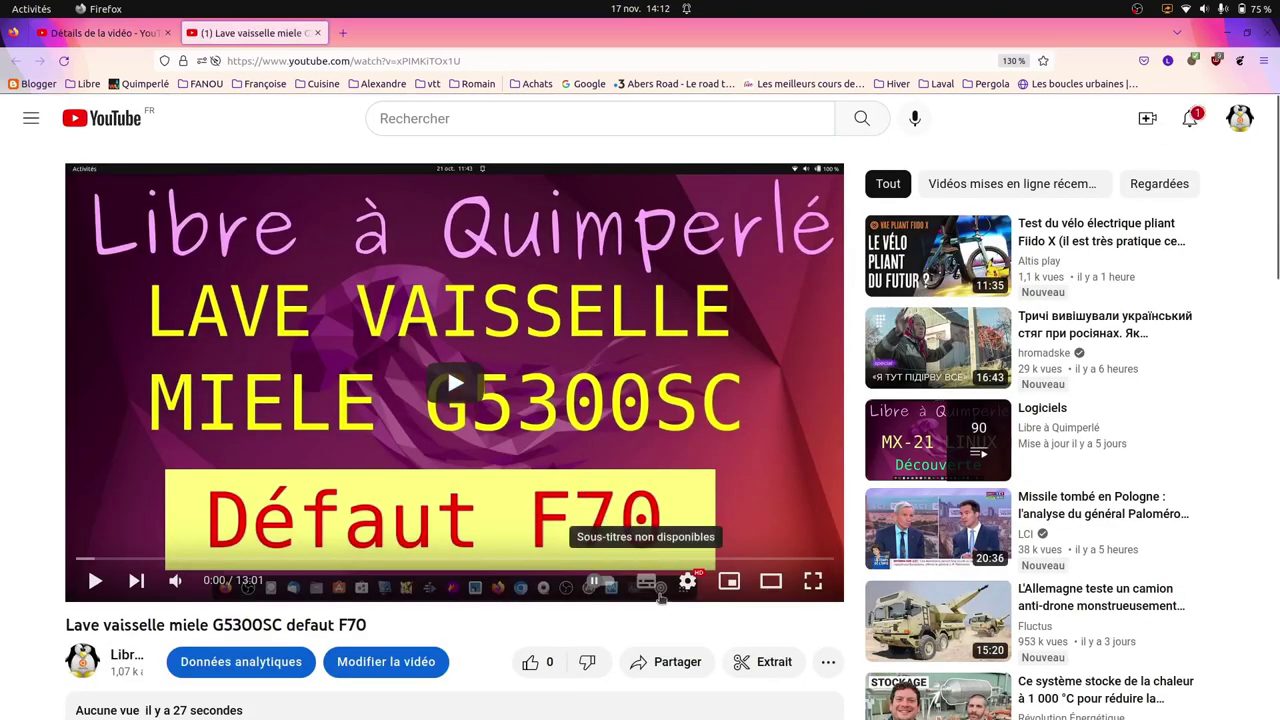
pyautogui.click(687, 582)
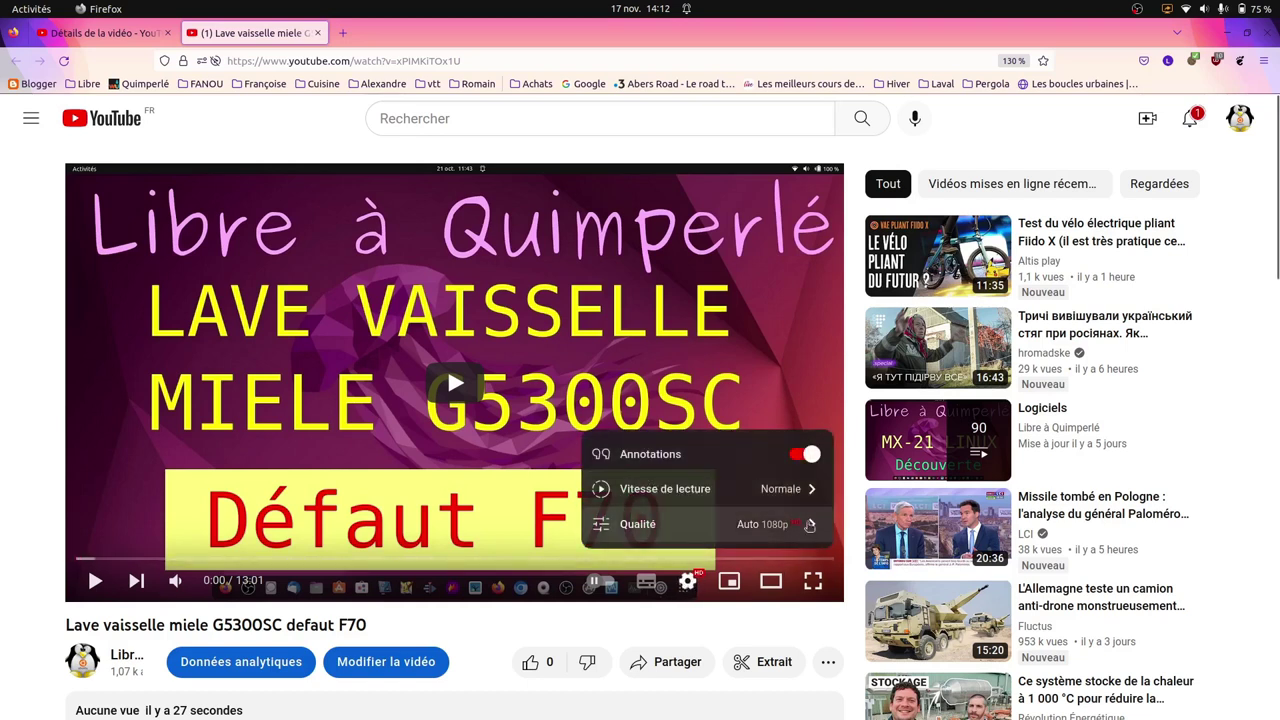
pyautogui.click(810, 525)
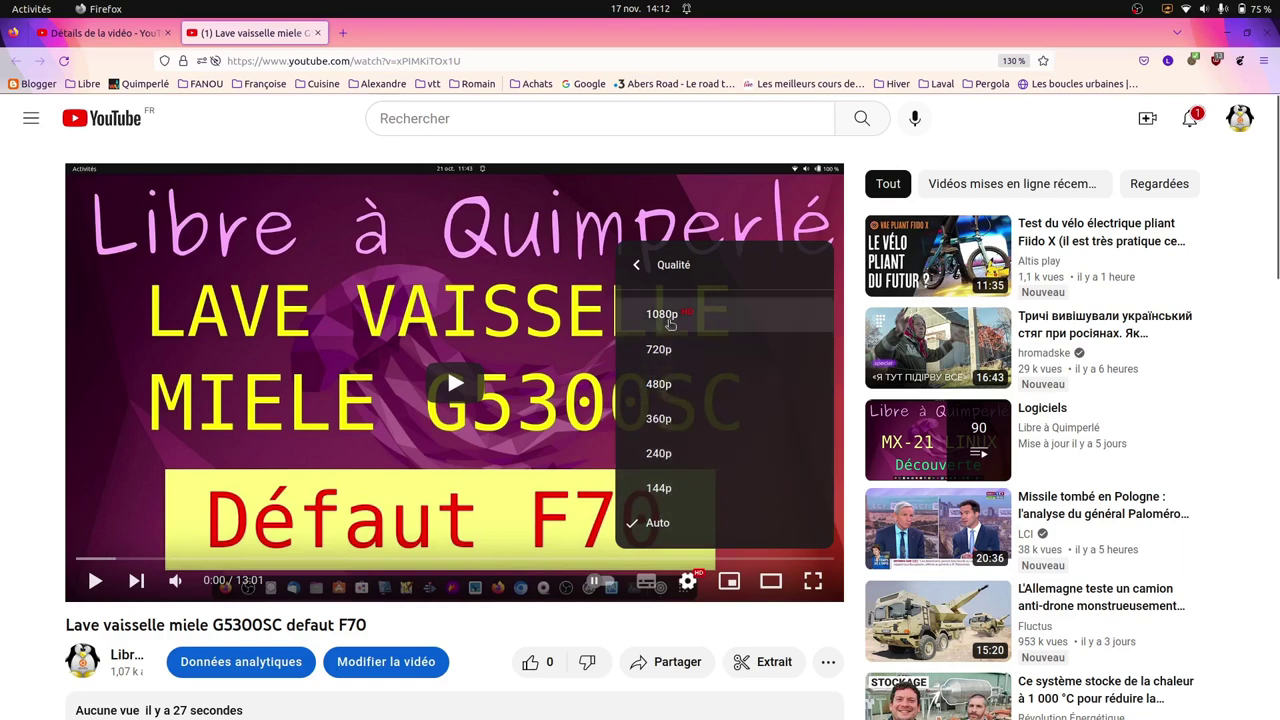
pyautogui.click(670, 319)
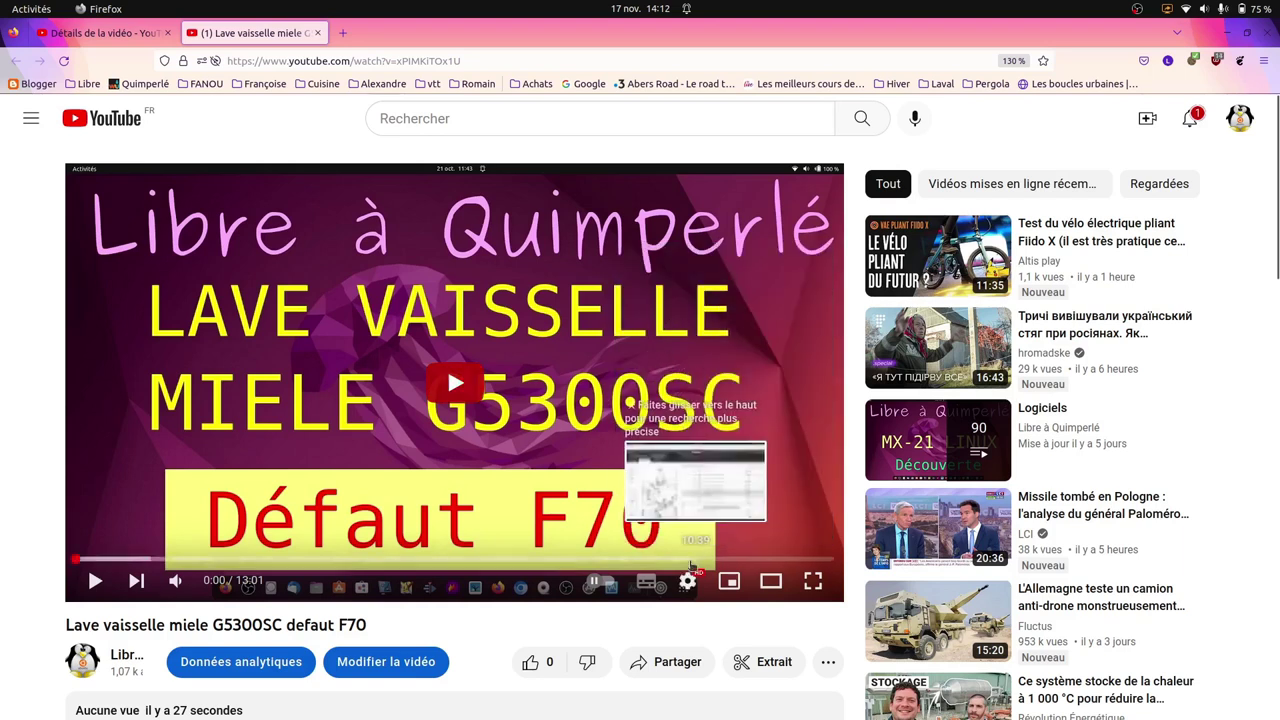
# - Play the first few seconds of the published video, pause it and check the selected playback quality
pyautogui.click(467, 393)
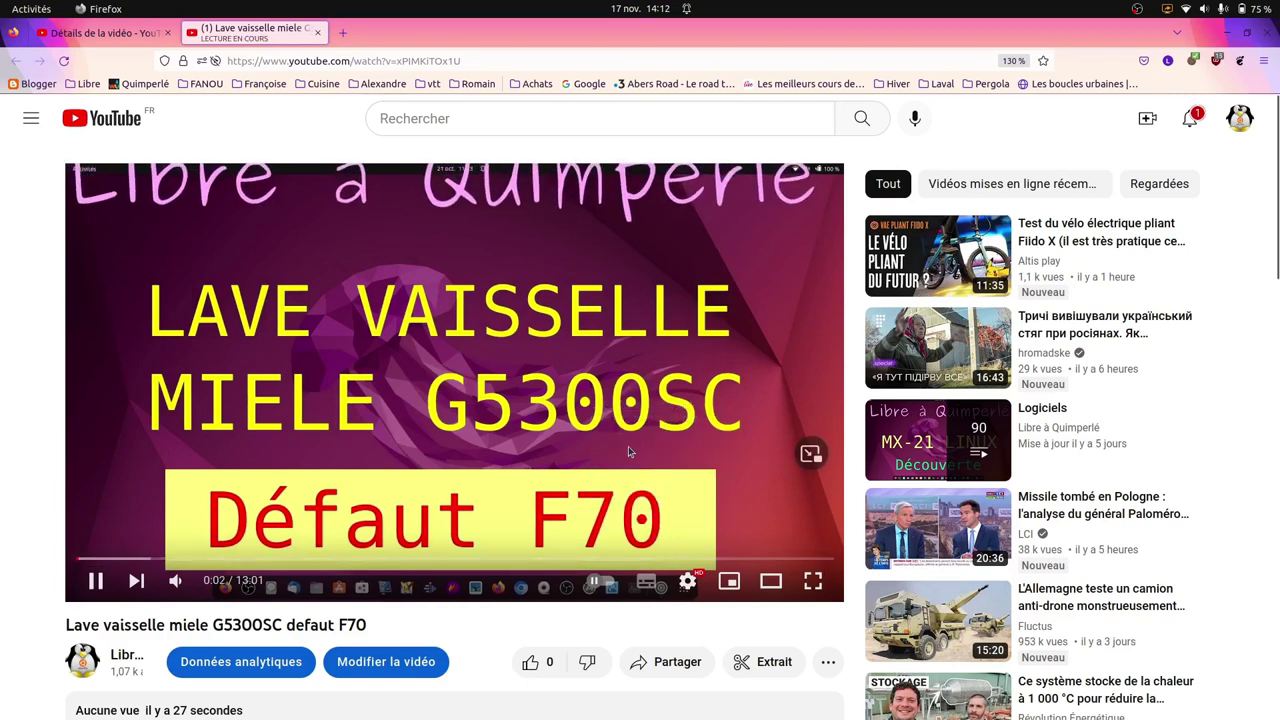
pyautogui.click(628, 446)
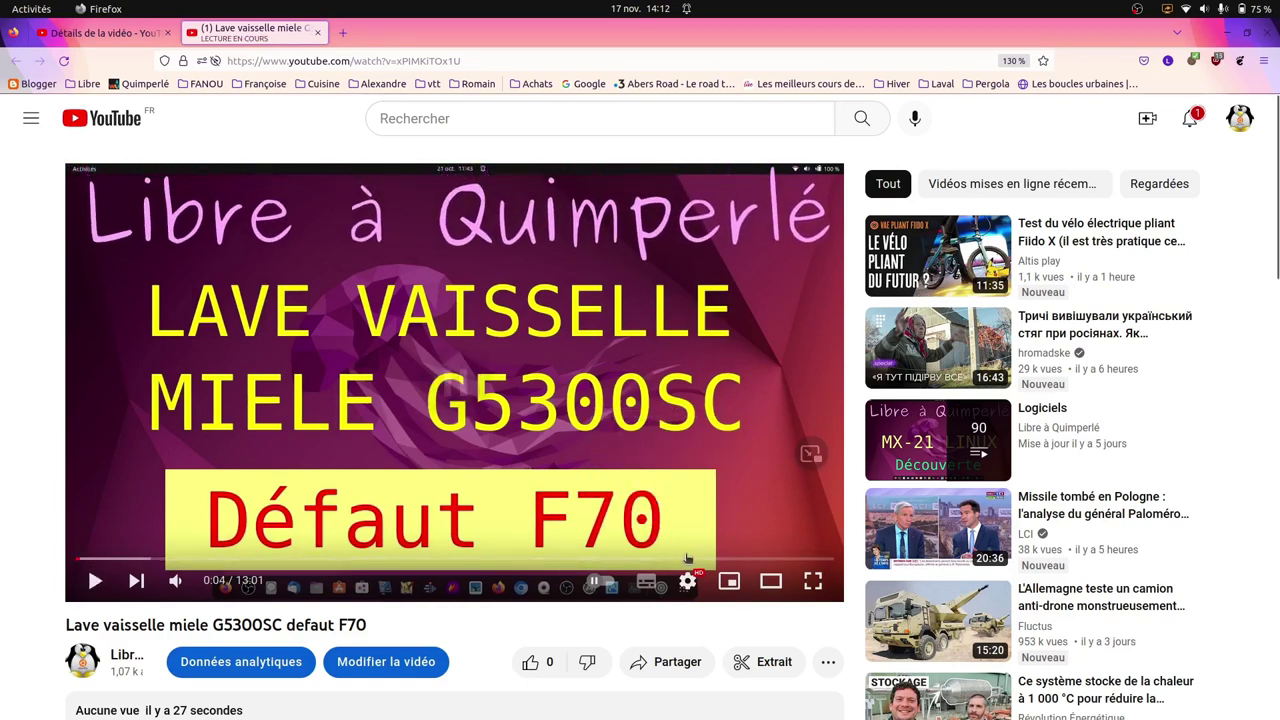
pyautogui.click(687, 581)
pyautogui.click(700, 525)
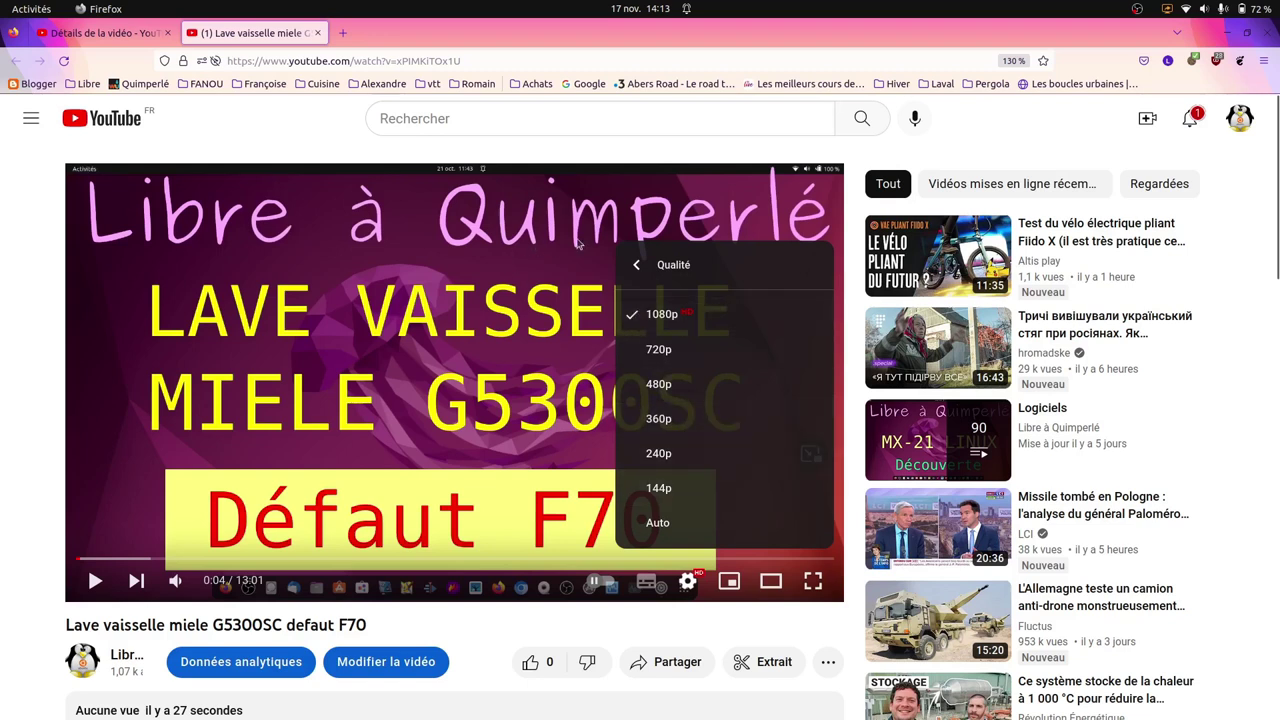
pyautogui.click(528, 297)
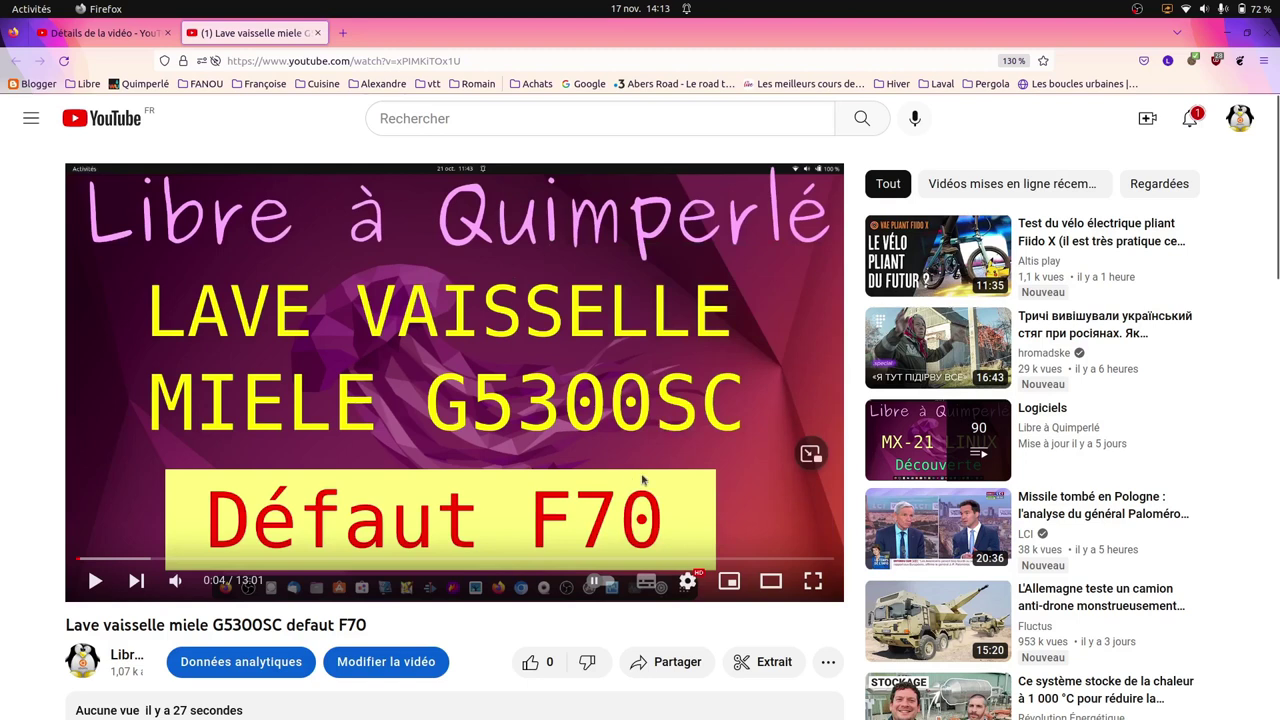